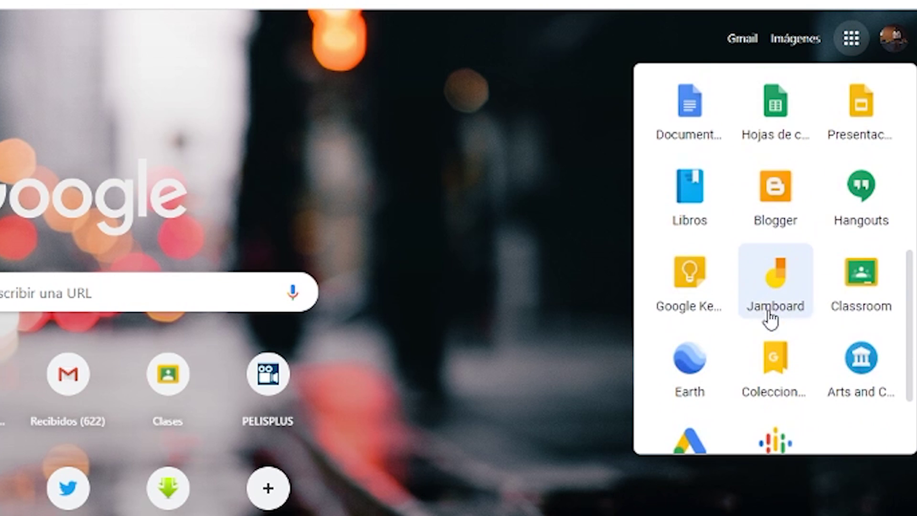
Open the Subir Archivos assignment from the classwork of the Clase prueba class in Google Classroom
click(860, 280)
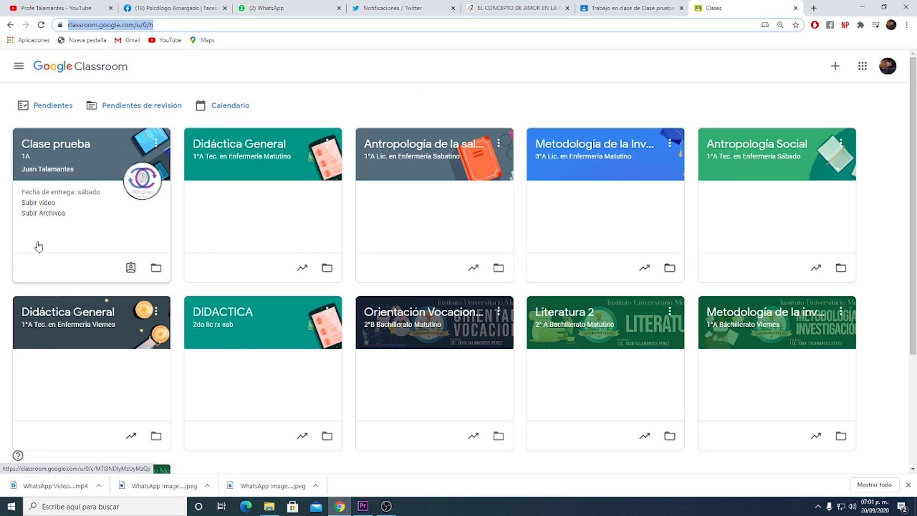
click(44, 149)
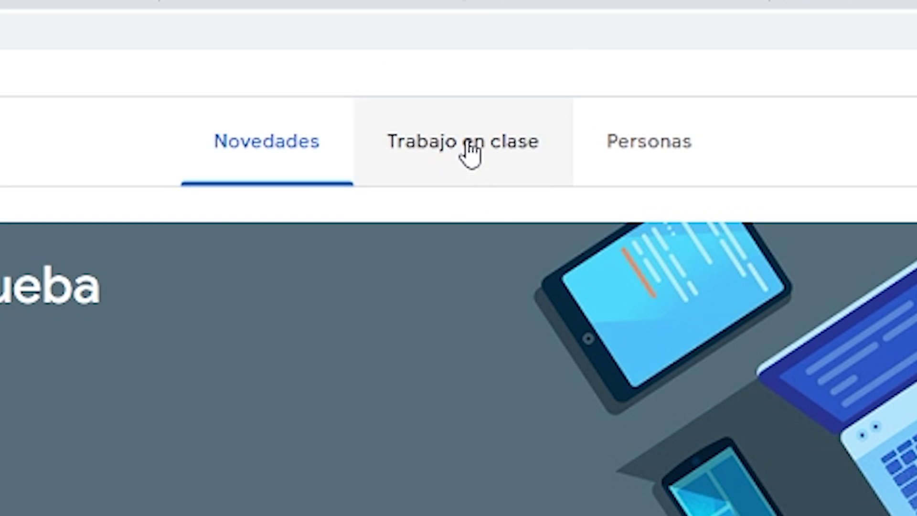
click(471, 152)
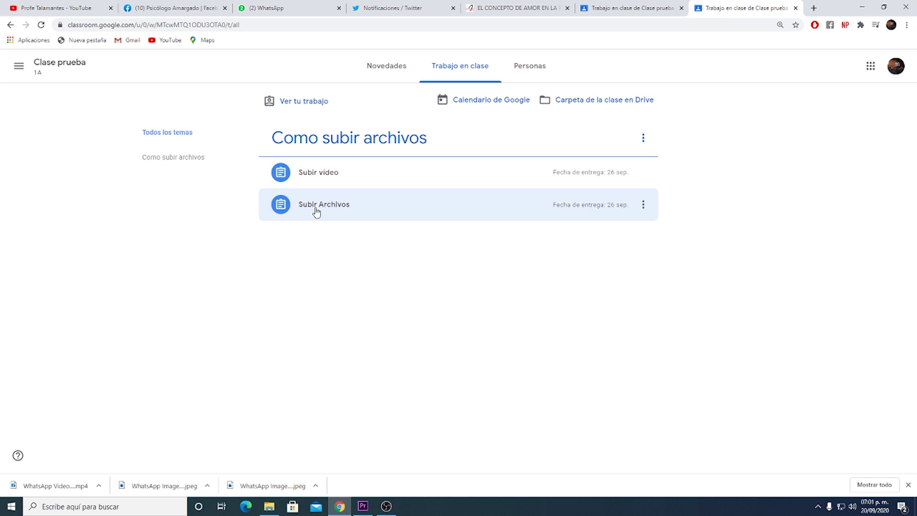
click(316, 210)
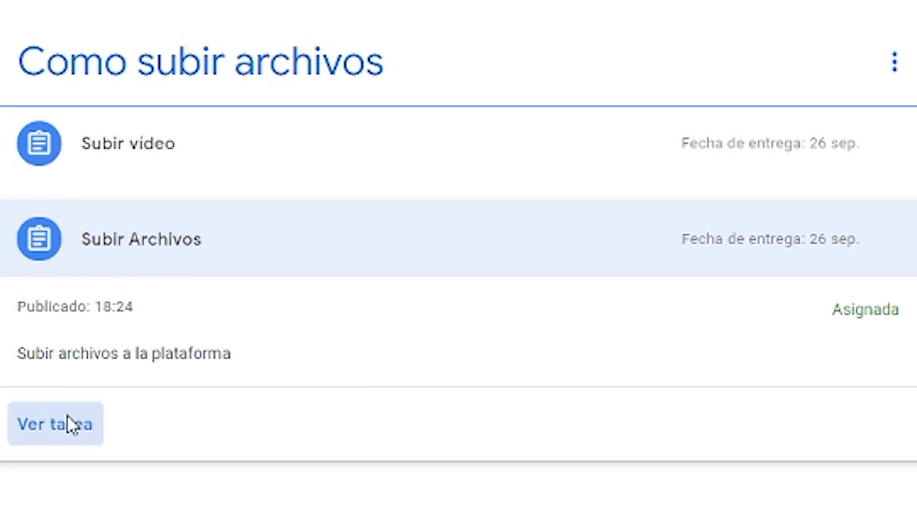
click(67, 423)
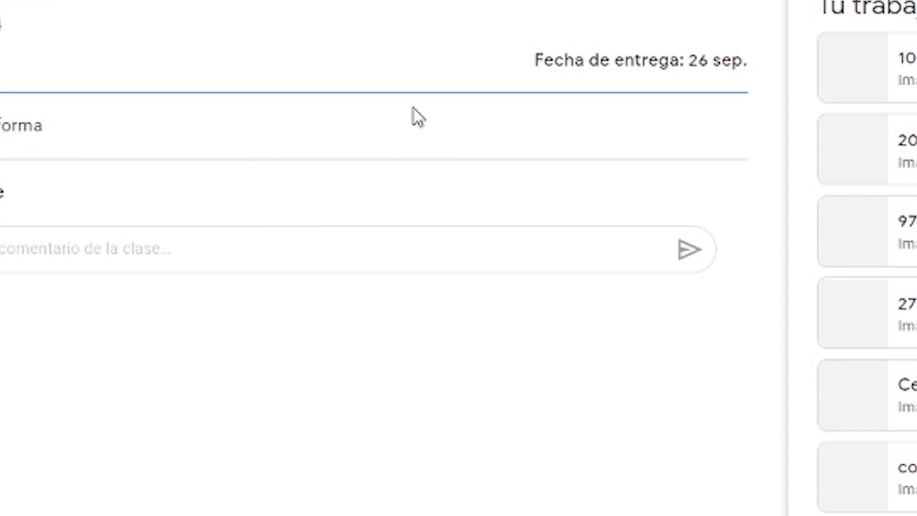
Remove the three WhatsApp images and 10.jpg from the assignment's attached work
scroll(698, 242, down, 4)
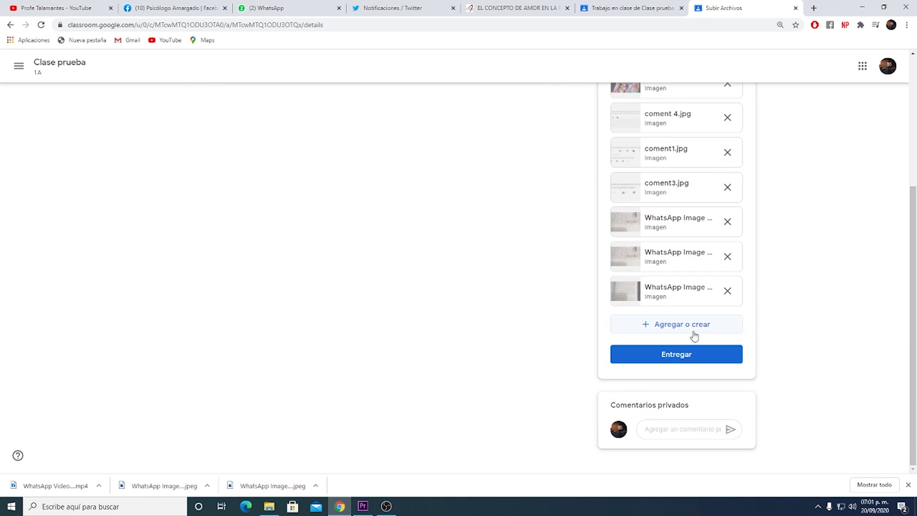
click(727, 290)
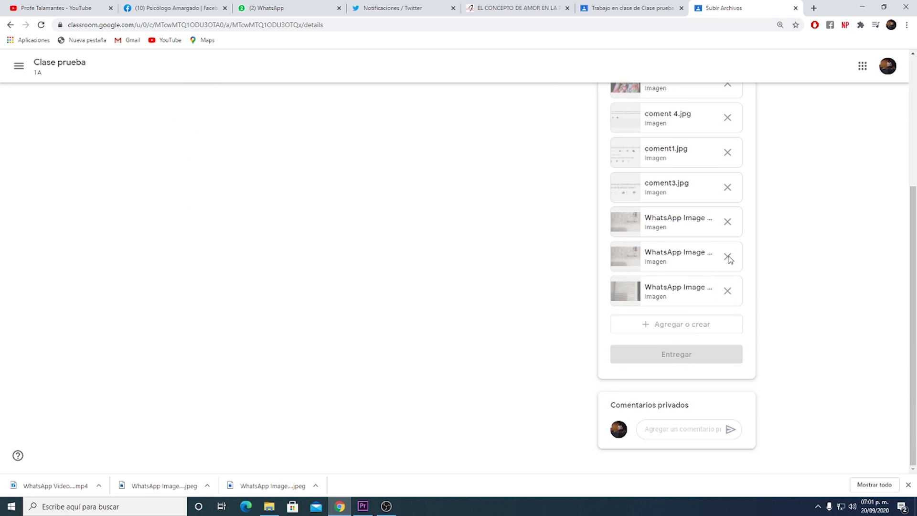
click(728, 256)
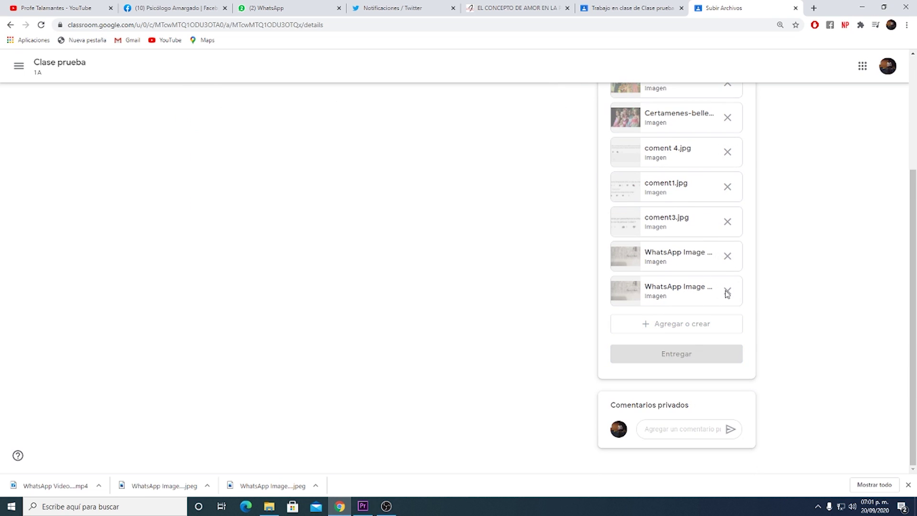
click(727, 291)
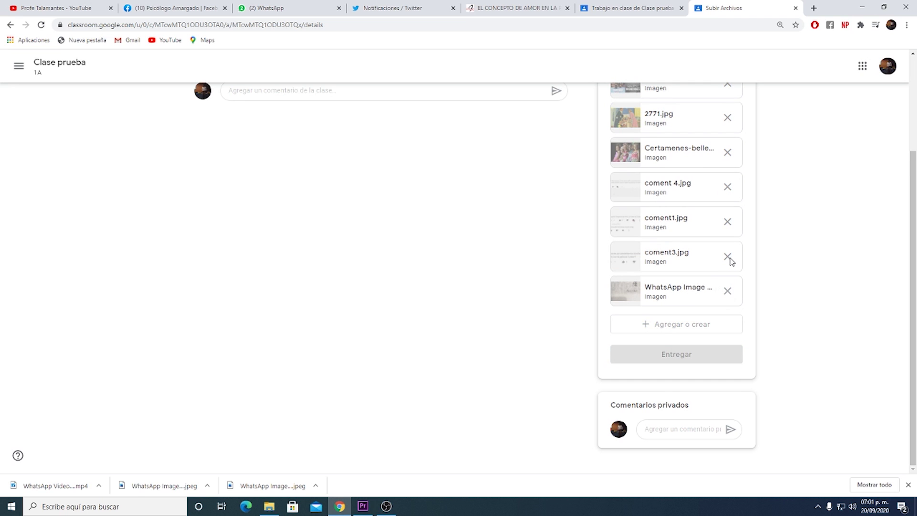
scroll(669, 251, up, 3)
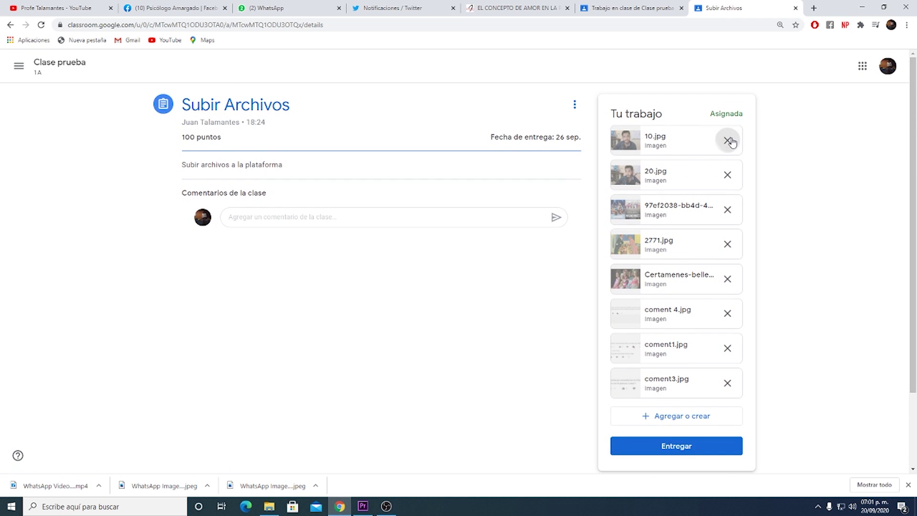
click(727, 140)
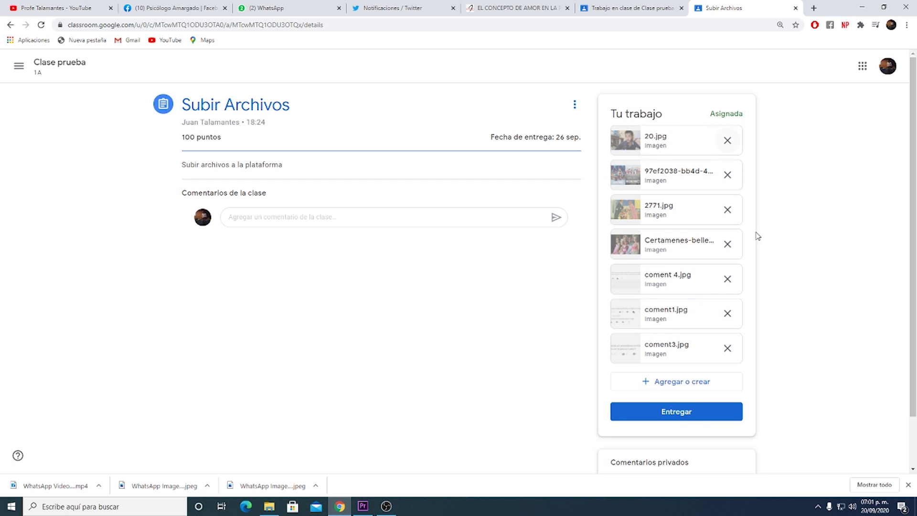
scroll(700, 178, down, 2)
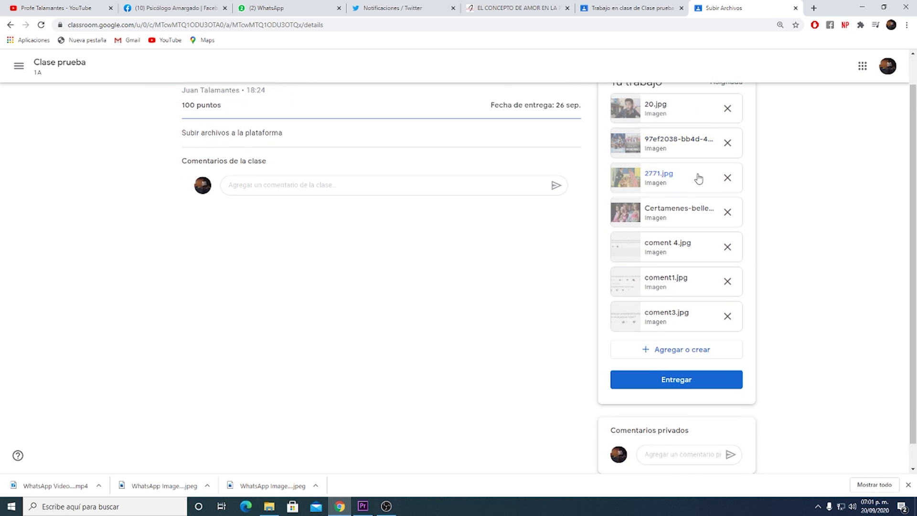
scroll(684, 224, up, 2)
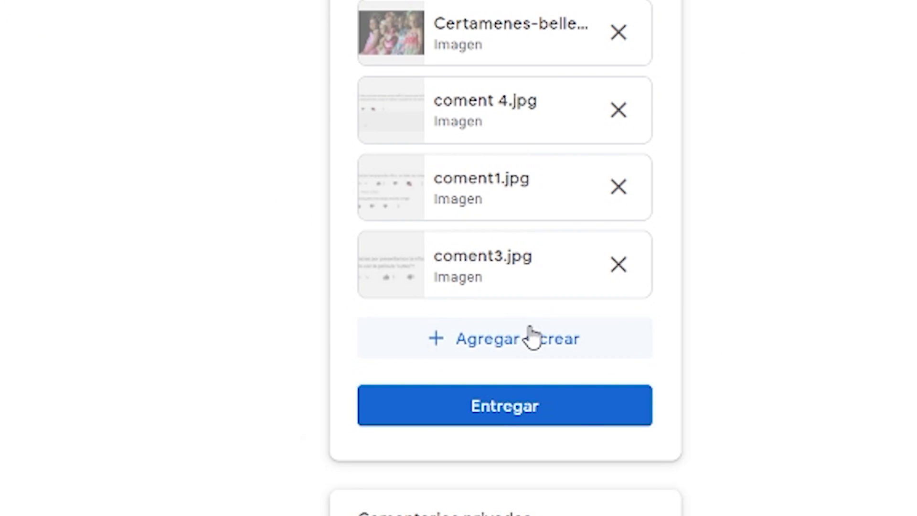
Open the file picker for adding a file to the assignment and browse the recent and My Drive files
click(532, 337)
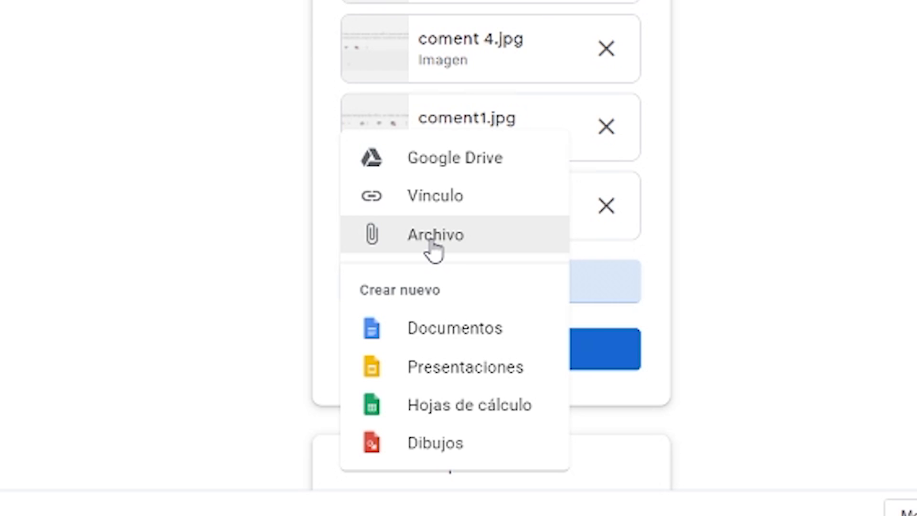
click(433, 244)
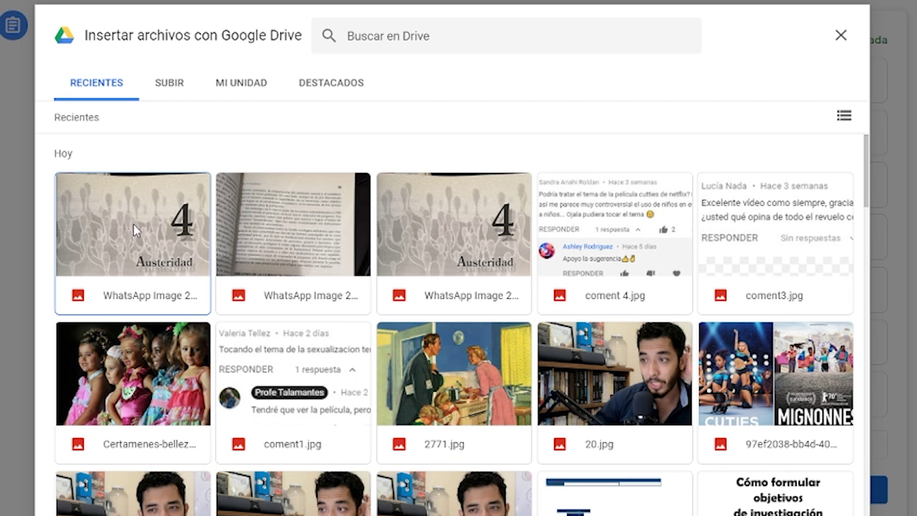
scroll(421, 324, down, 8)
scroll(418, 320, up, 4)
scroll(416, 318, up, 4)
click(237, 82)
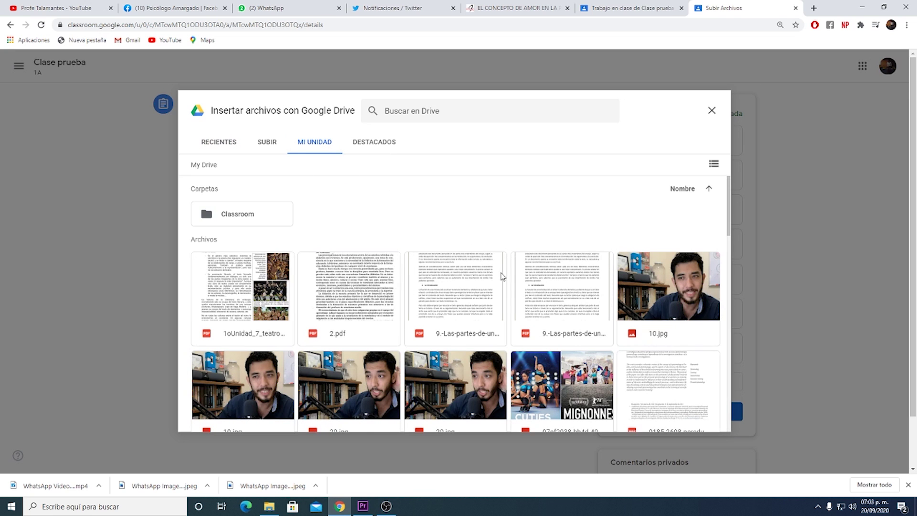
scroll(360, 236, down, 15)
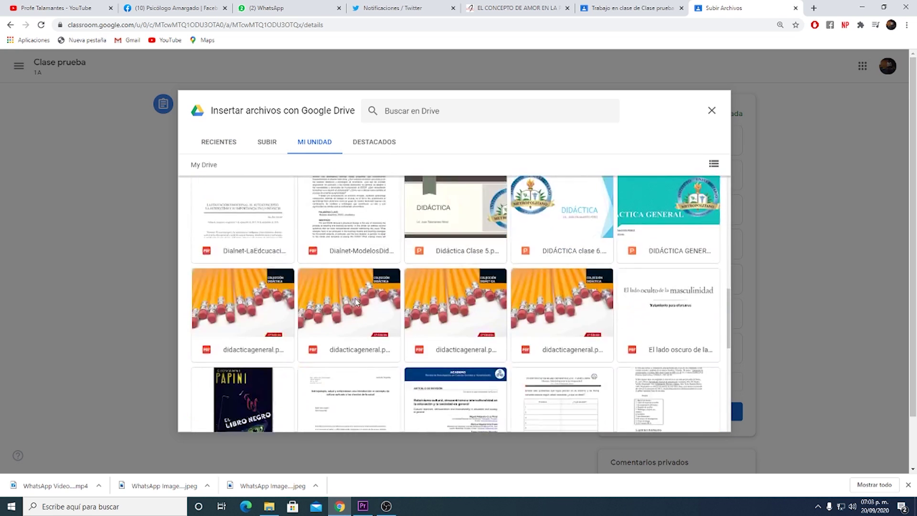
scroll(373, 306, down, 8)
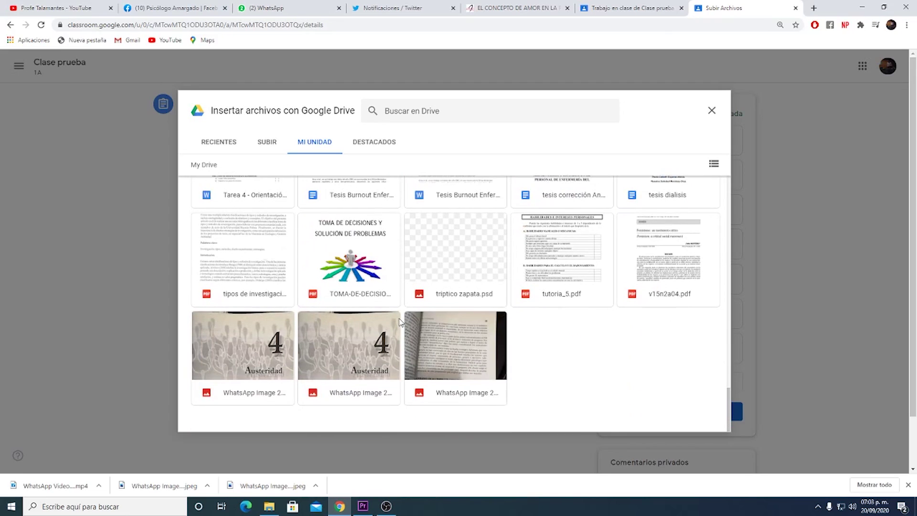
scroll(399, 323, up, 10)
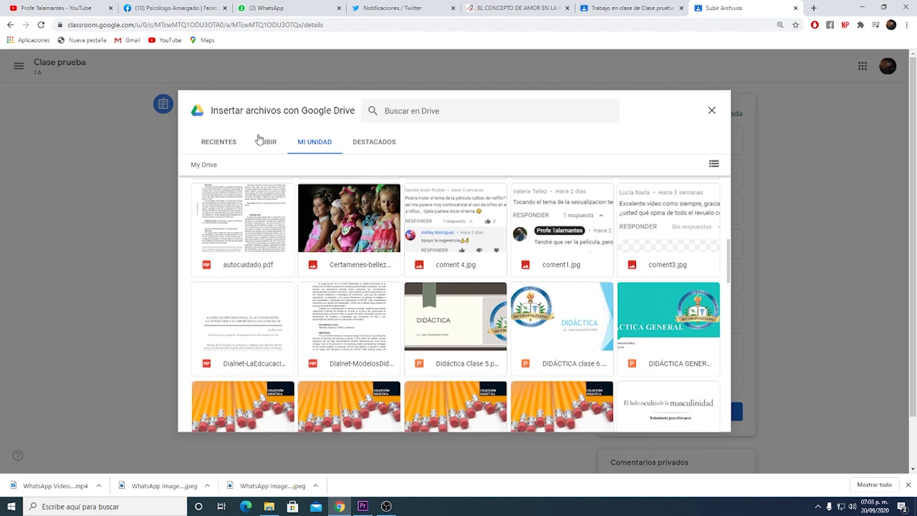
click(236, 142)
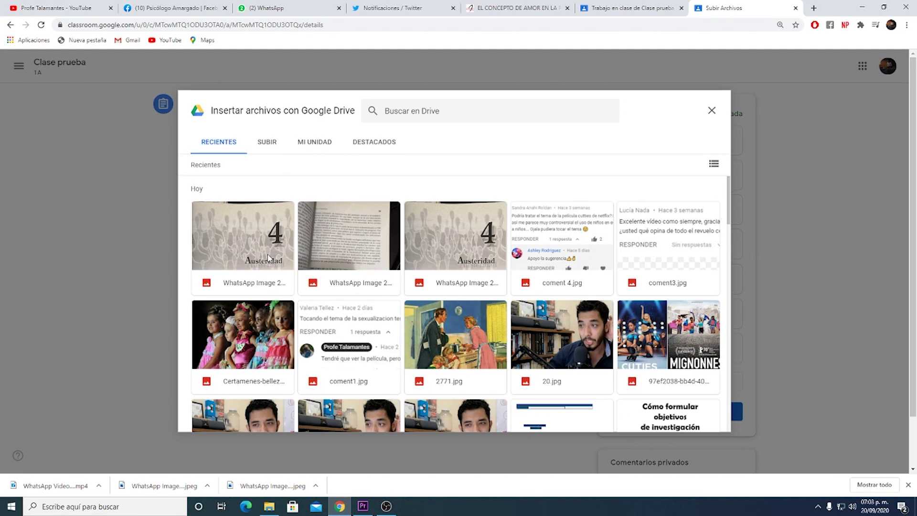
Select the ten most recent Drive images together, from the first WhatsApp image through the 97ef2038-bb4d-40… image
click(246, 233)
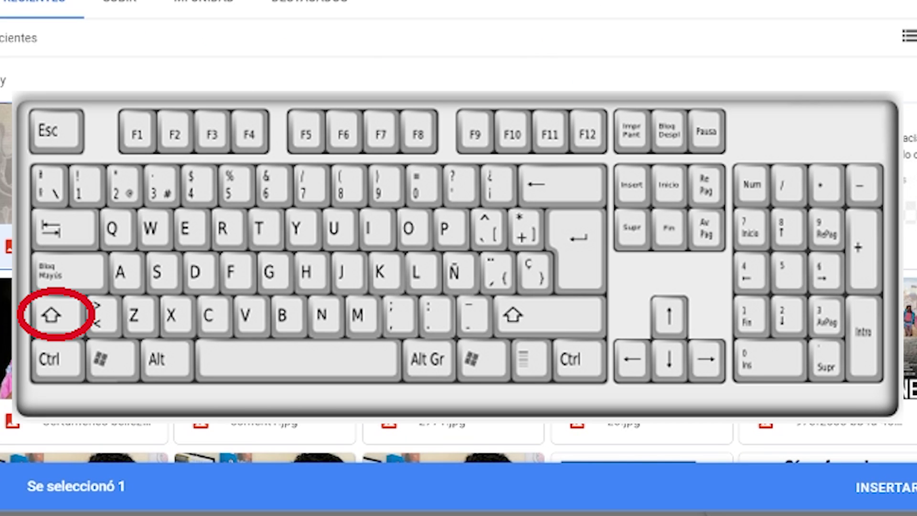
shift+click(349, 234)
shift+click(448, 237)
shift+click(541, 232)
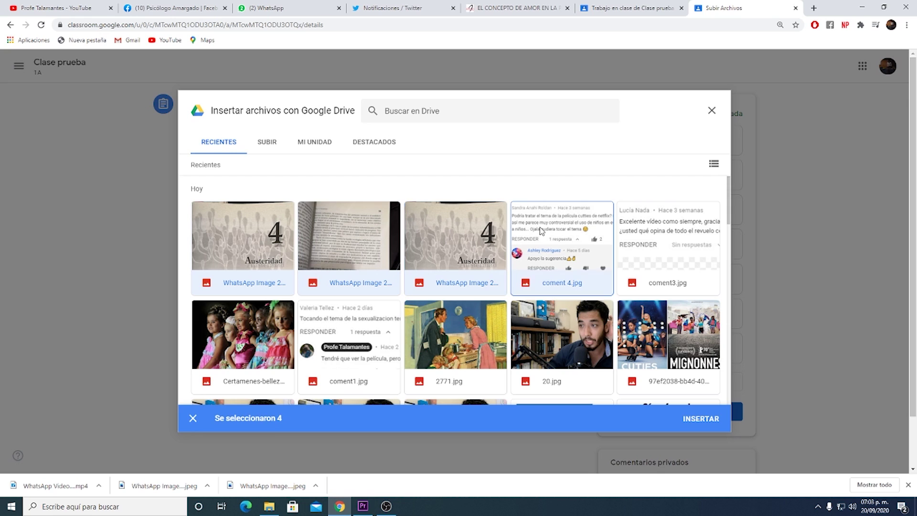
shift+click(649, 239)
shift+click(261, 345)
shift+click(349, 339)
shift+click(454, 335)
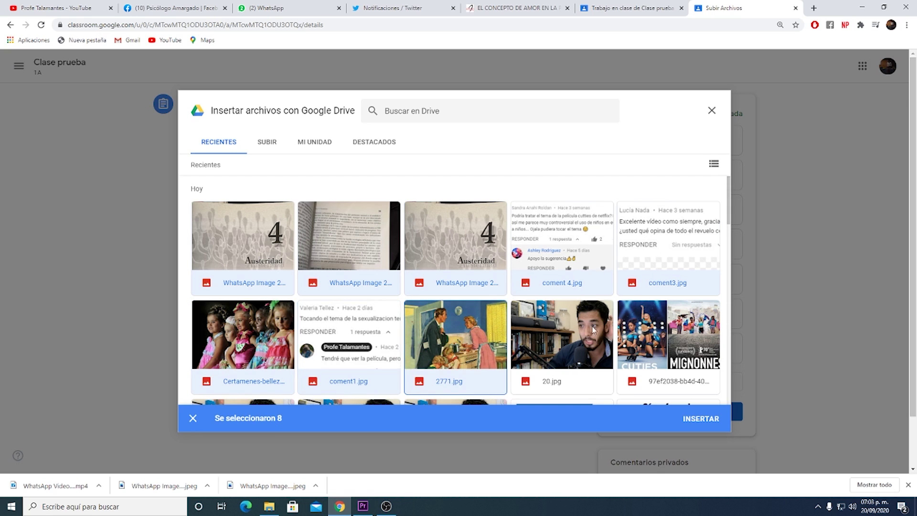
shift+click(600, 330)
shift+click(665, 327)
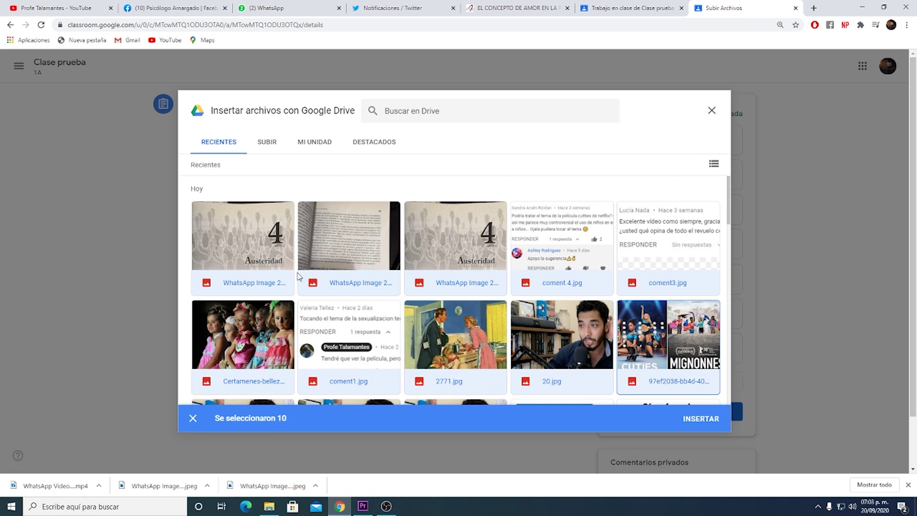
scroll(300, 292, down, 2)
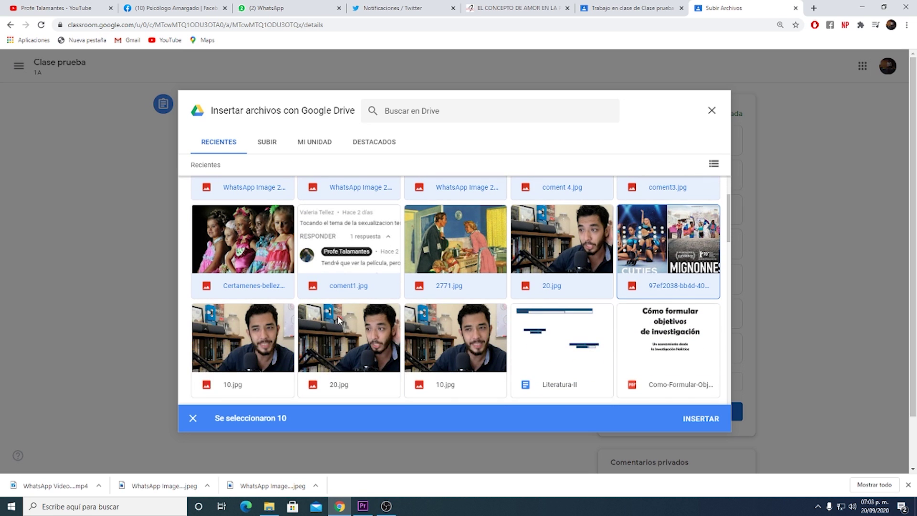
scroll(338, 320, up, 3)
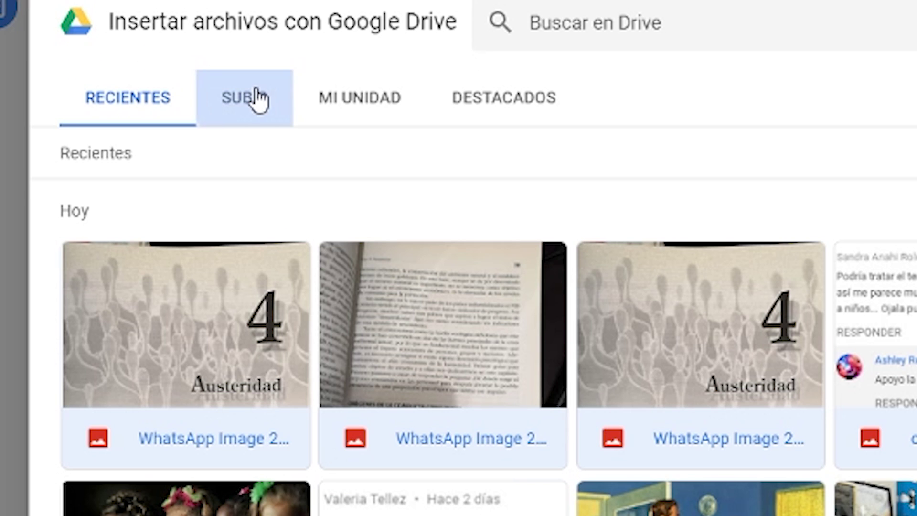
Switch to uploading a file and browse the computer for it
click(268, 143)
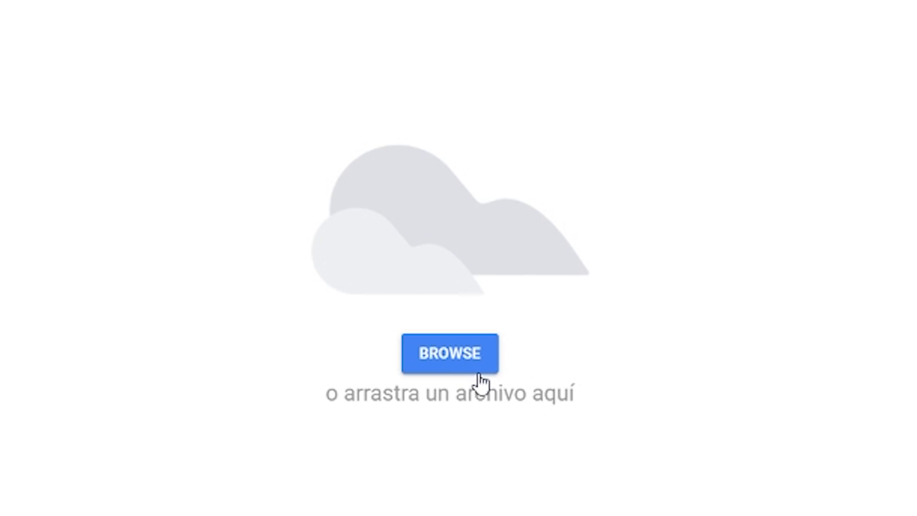
click(461, 355)
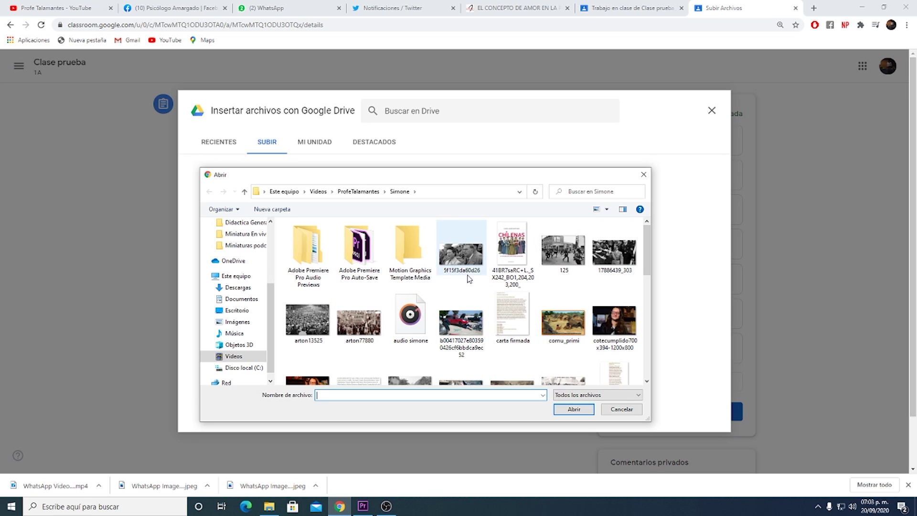
Try selecting several images at once in the Simone folder, from 5f15f3da60d26 through arton13525, and with a selection box
click(458, 256)
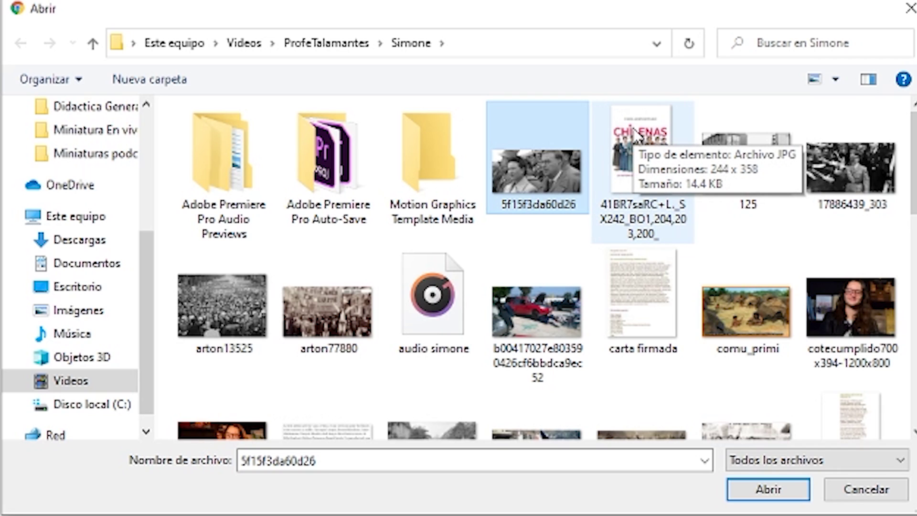
ctrl+click(645, 139)
ctrl+click(762, 145)
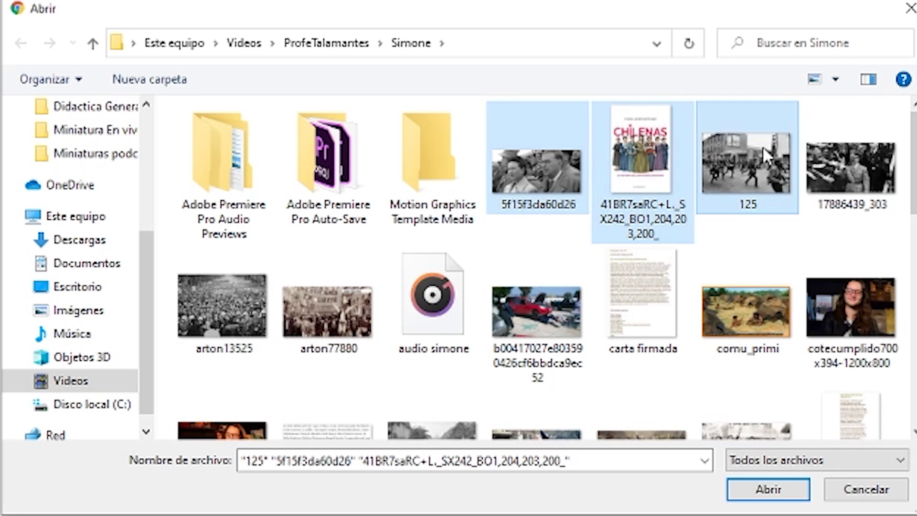
ctrl+click(865, 184)
ctrl+click(228, 287)
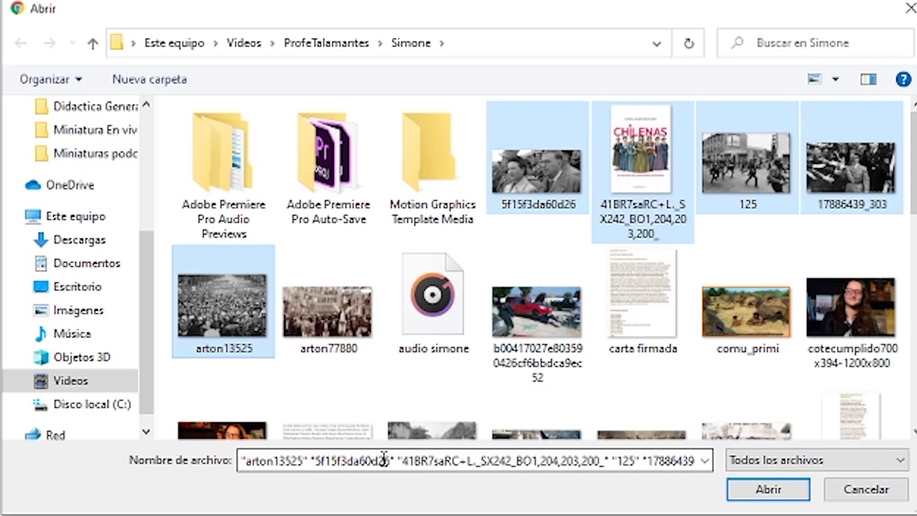
click(474, 110)
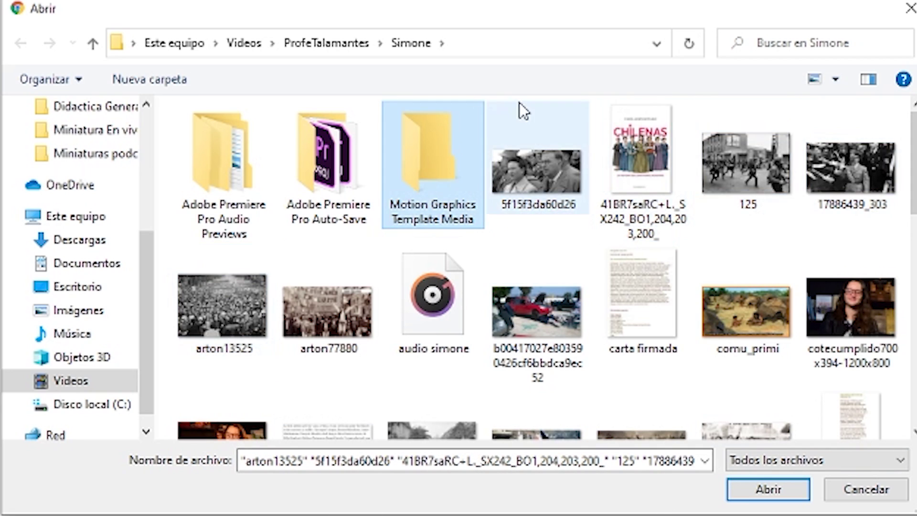
drag(520, 96, 889, 378)
Upload the images 5f15f3da60d26, 41BR7saRC+L._SX242_BO1,204,203,200_ and 125 from the Simone folder to the assignment
click(546, 183)
ctrl+click(672, 183)
ctrl+click(739, 176)
click(790, 492)
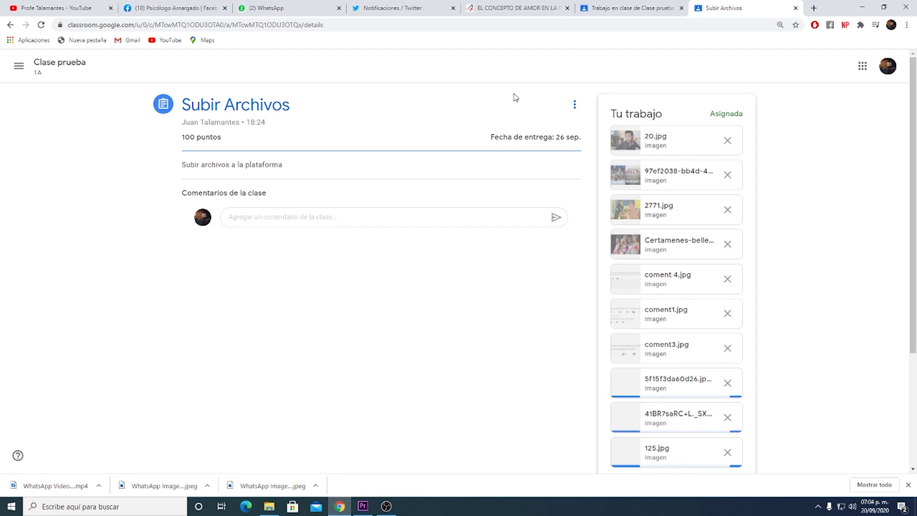
scroll(669, 277, down, 2)
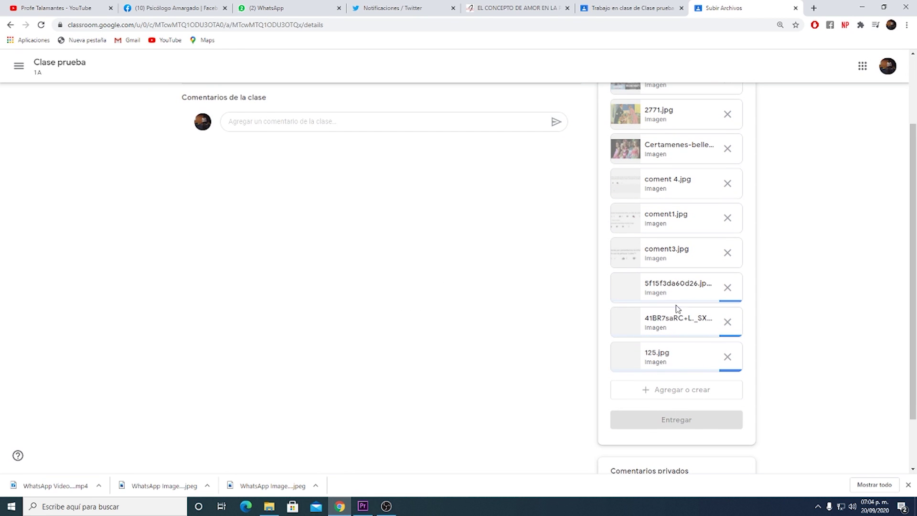
scroll(675, 302, up, 2)
scroll(681, 323, down, 3)
scroll(692, 340, up, 2)
scroll(696, 348, down, 2)
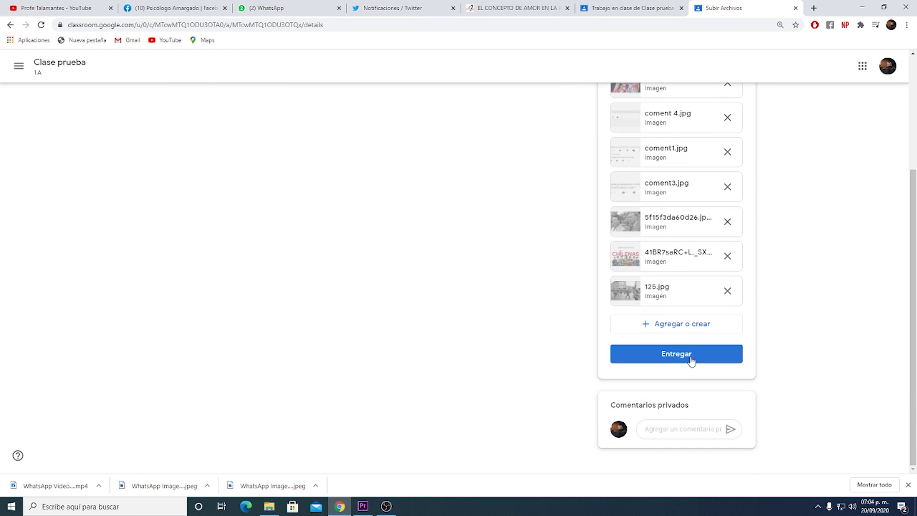
Turn in the Subir Archivos assignment with its ten attached images and confirm the submission
scroll(620, 385, up, 7)
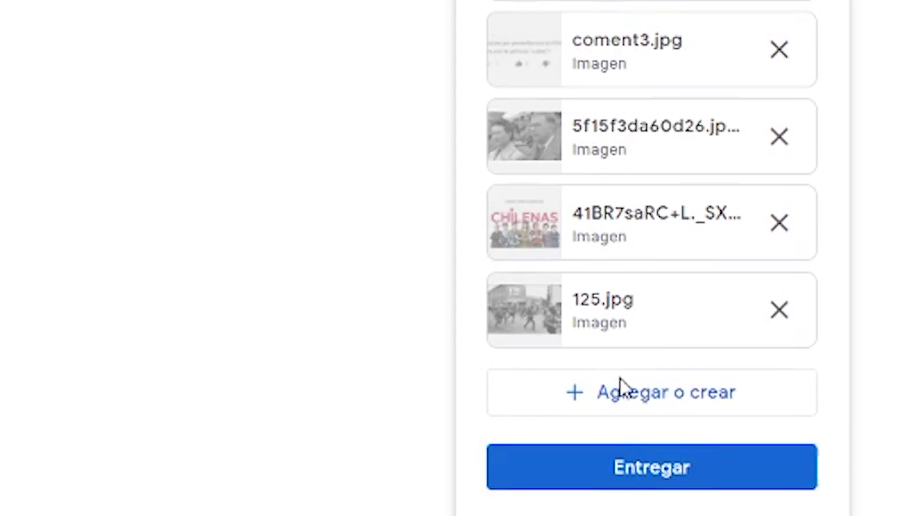
scroll(625, 395, down, 7)
click(632, 363)
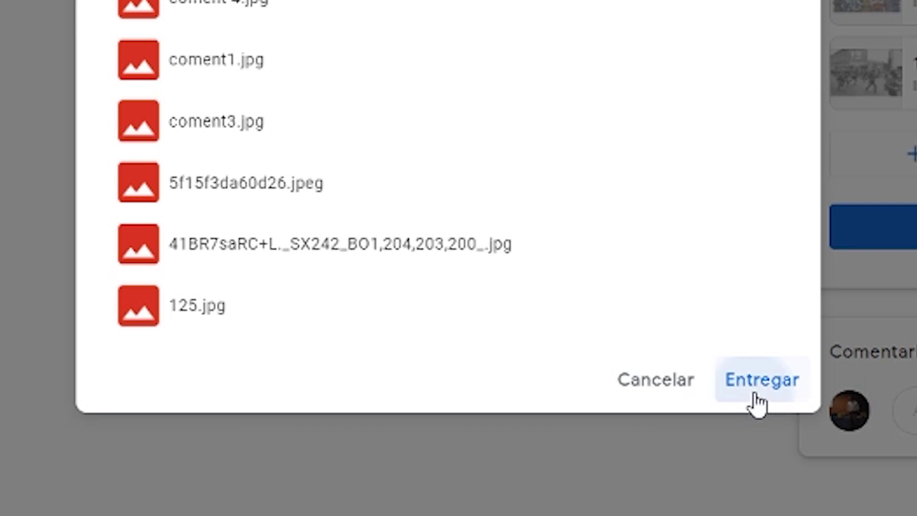
click(580, 418)
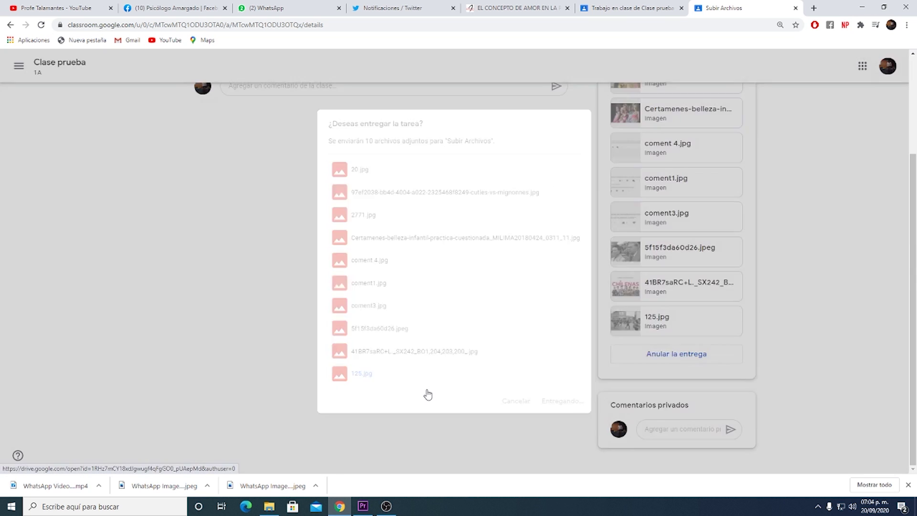
scroll(665, 263, up, 2)
scroll(665, 263, up, 1)
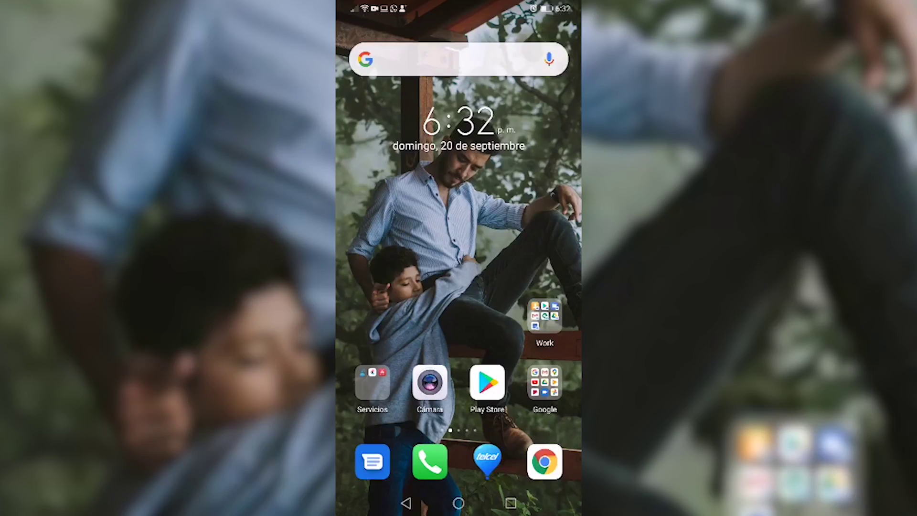
Photograph the Austeridad chapter page and page 79 of the book with the phone's camera in Documentos mode
click(430, 382)
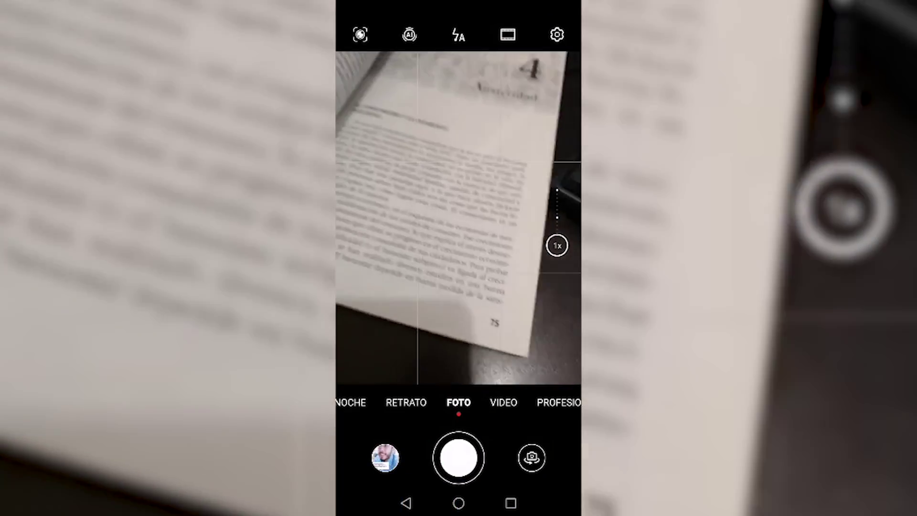
click(549, 402)
click(518, 402)
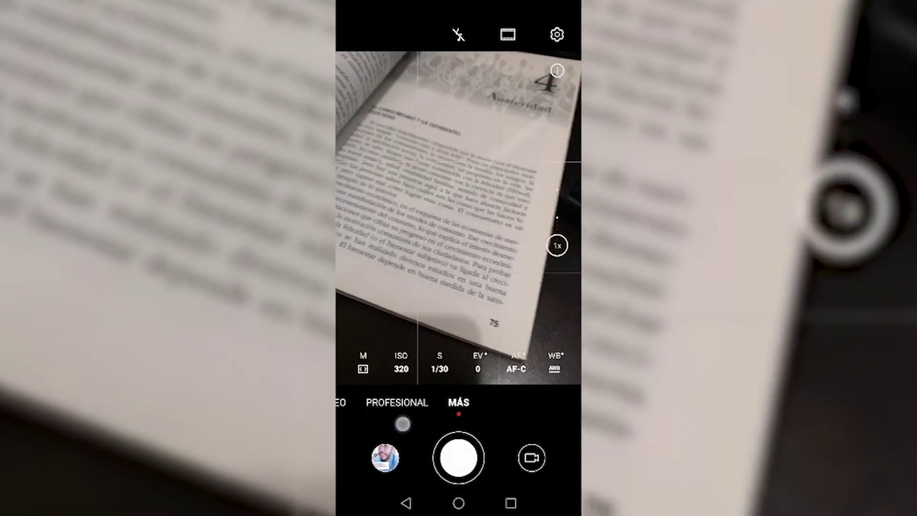
click(382, 346)
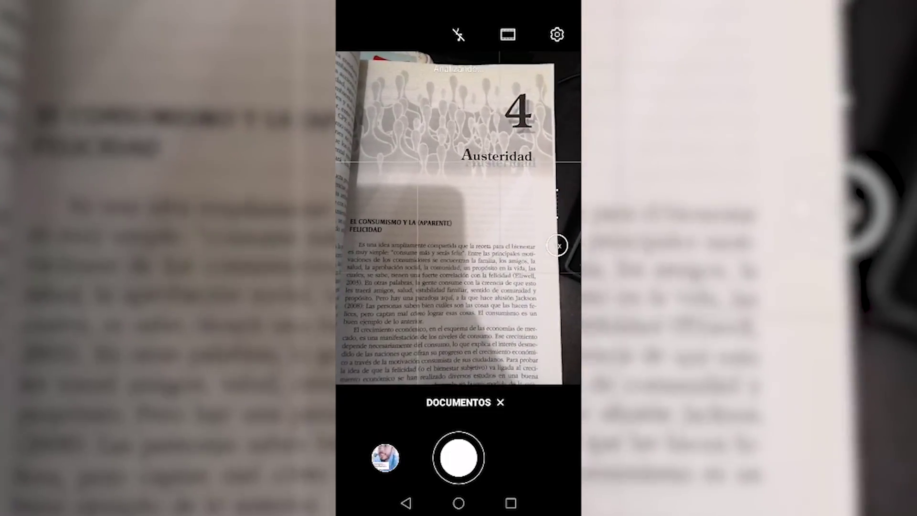
click(459, 457)
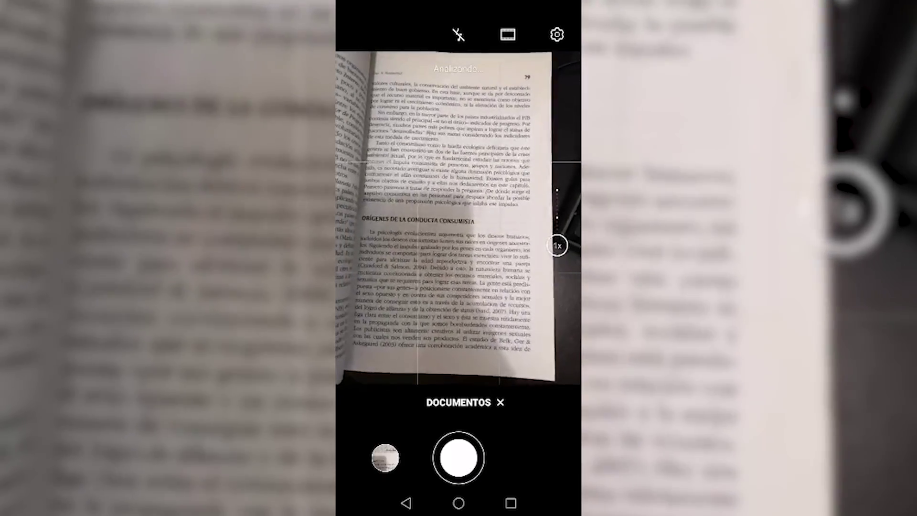
click(459, 457)
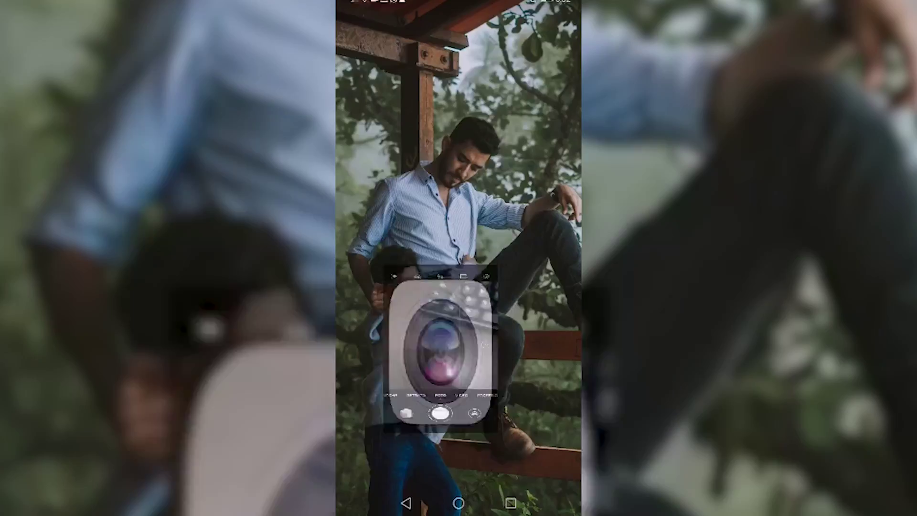
Switch to WhatsApp on the phone and send the two new book page photos to the Psicólogos Amargados group
drag(525, 286, 382, 286)
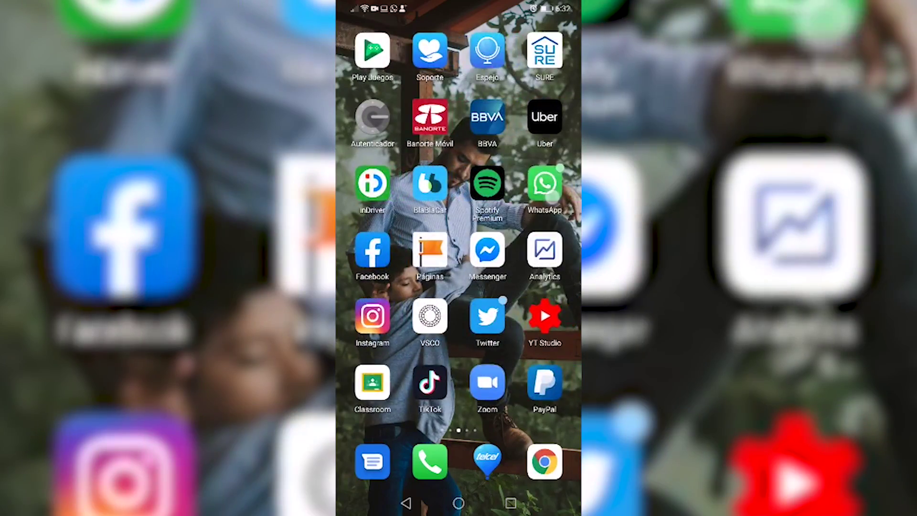
click(545, 182)
click(453, 277)
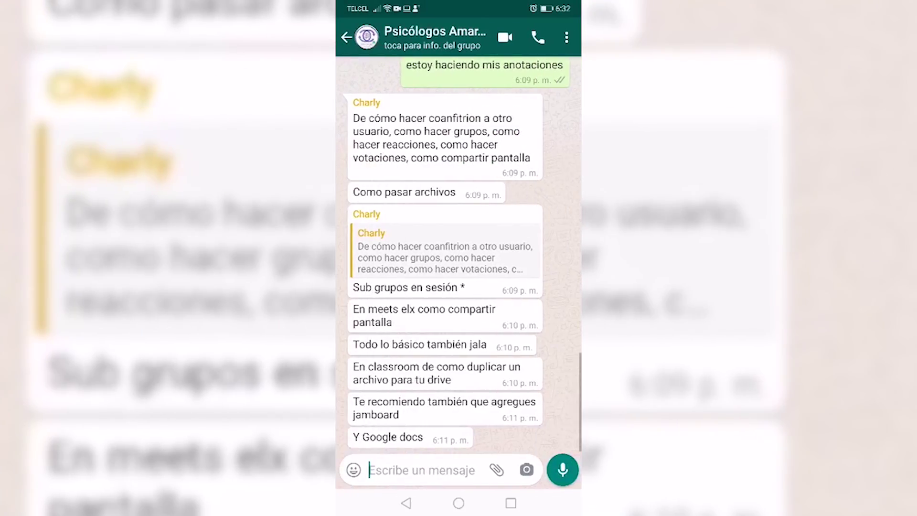
click(526, 469)
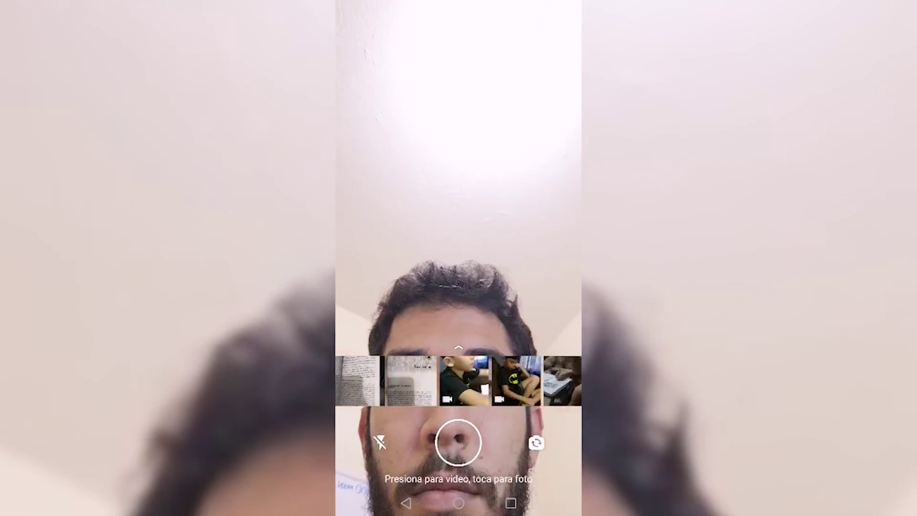
click(358, 381)
click(411, 381)
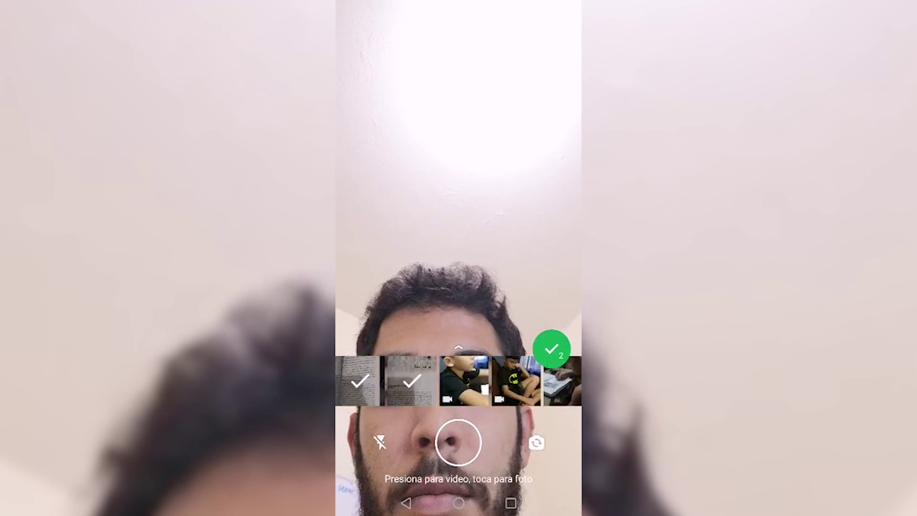
click(551, 349)
click(552, 395)
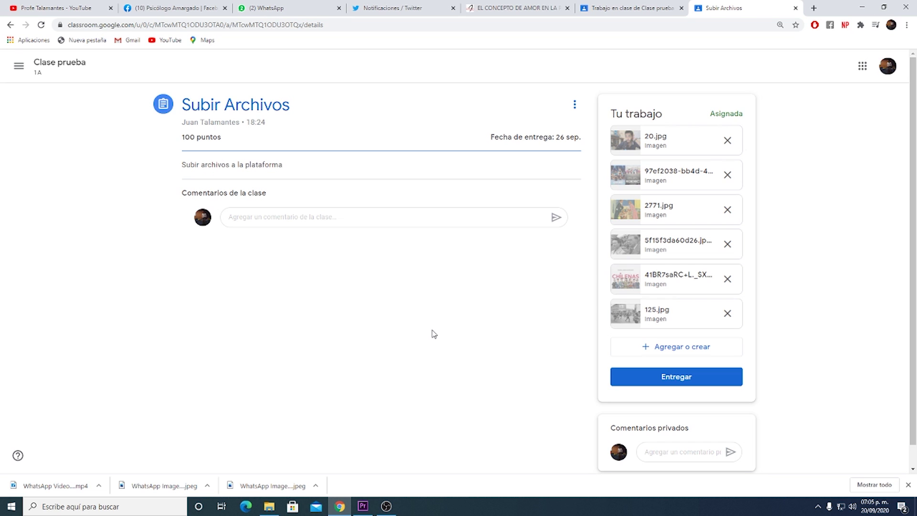
Switch to WhatsApp Web, check the download option of the page 79 photo in the Psicólogos Amargados chat, and view the photo enlarged
click(289, 7)
click(227, 248)
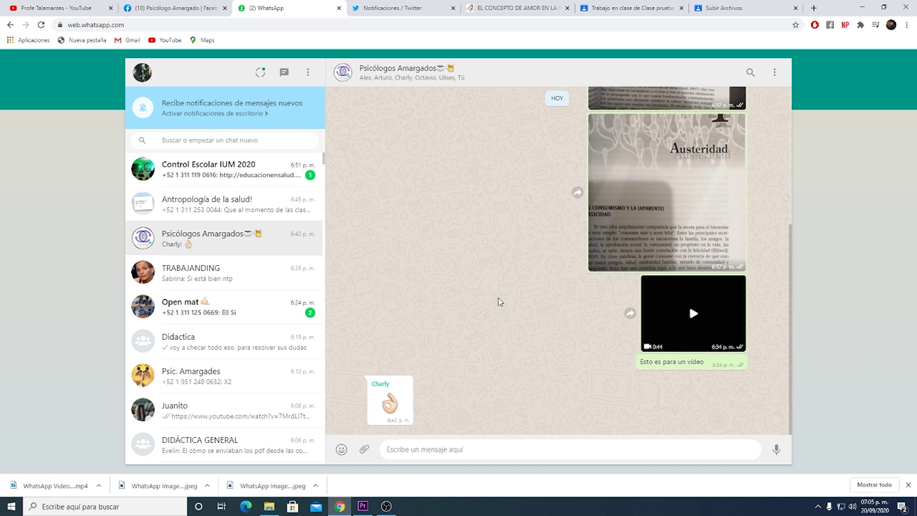
scroll(625, 373, up, 5)
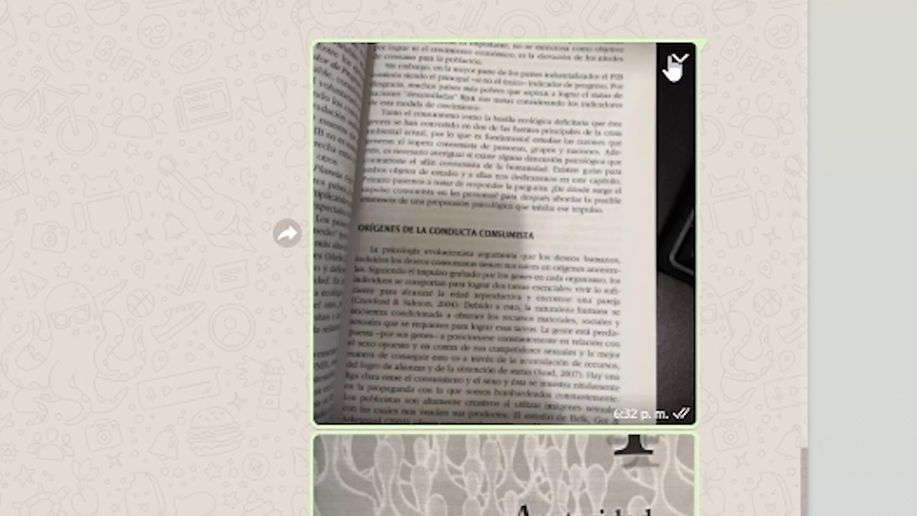
click(739, 154)
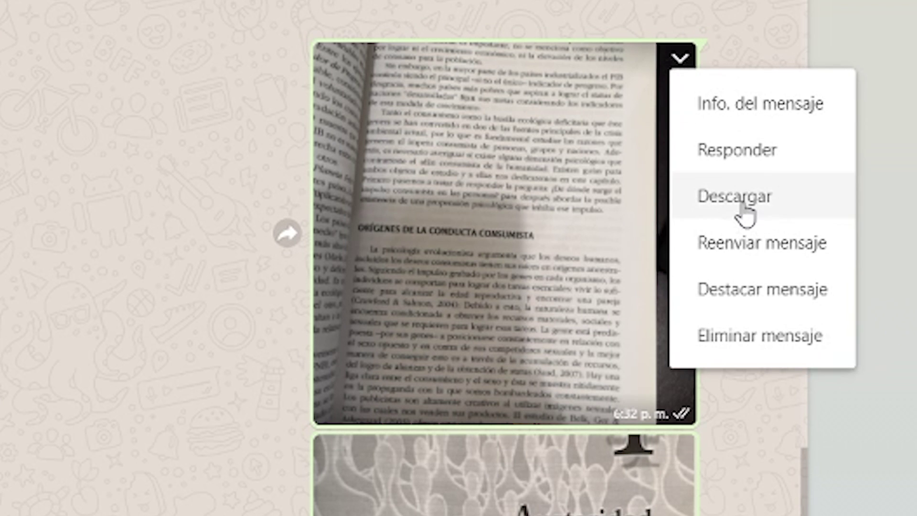
click(427, 195)
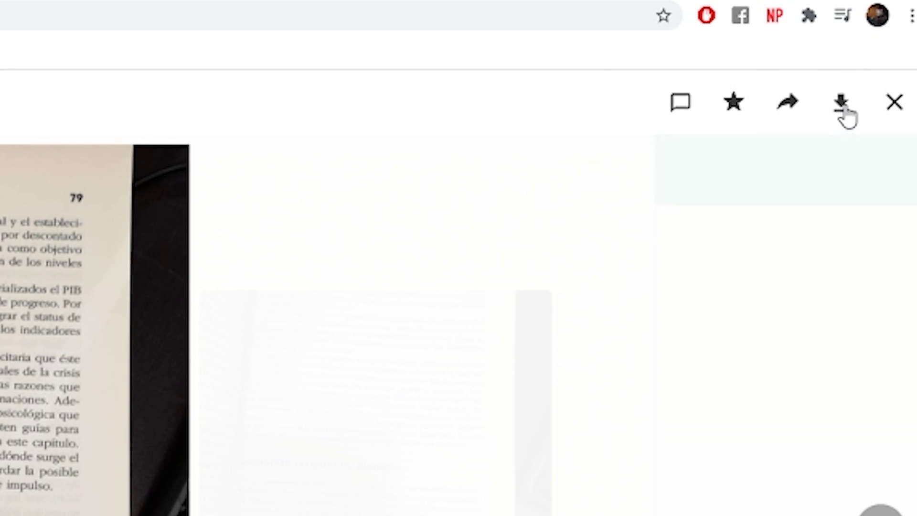
right_click(475, 182)
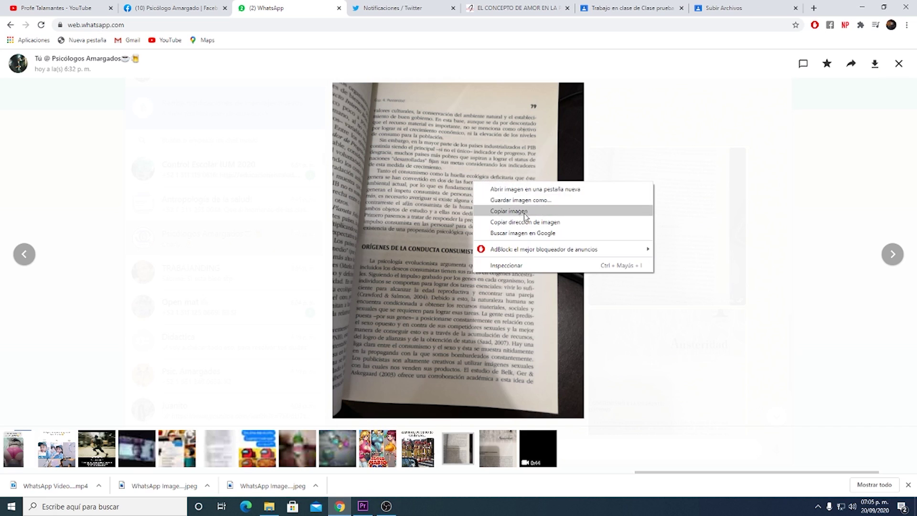
click(521, 200)
scroll(258, 258, up, 4)
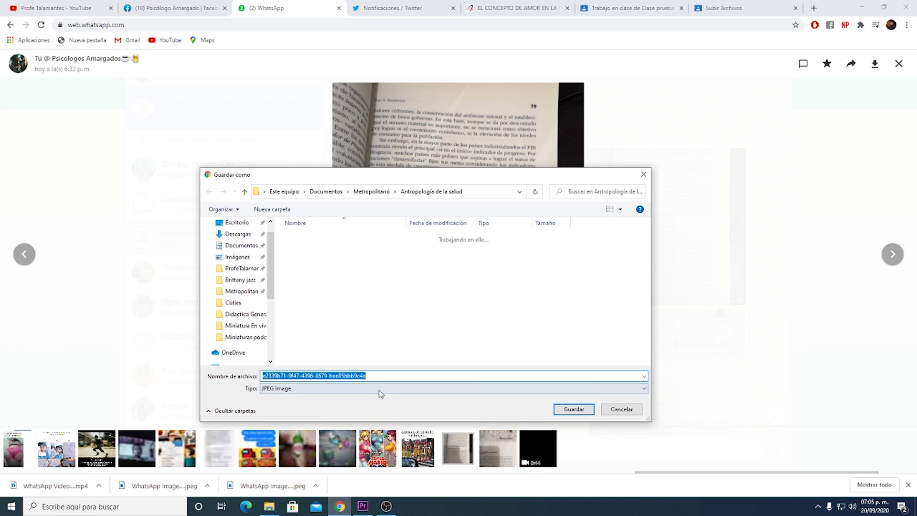
click(620, 409)
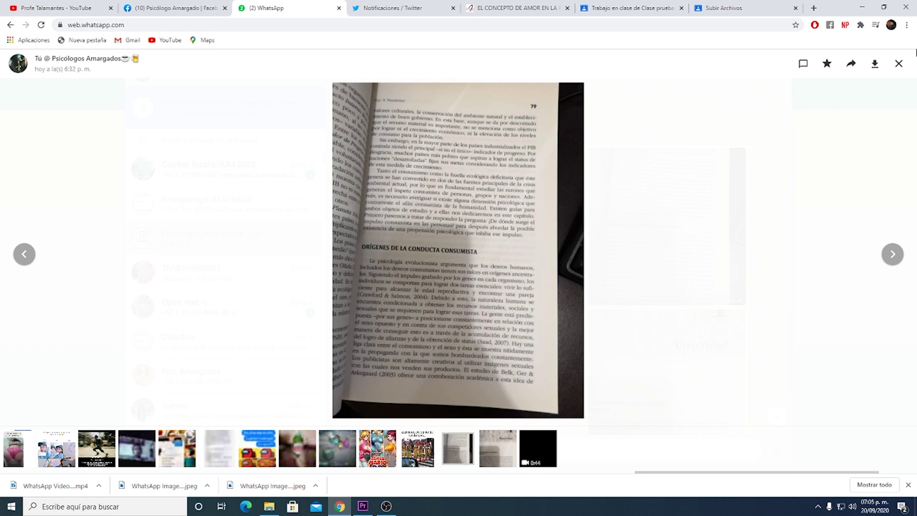
click(899, 66)
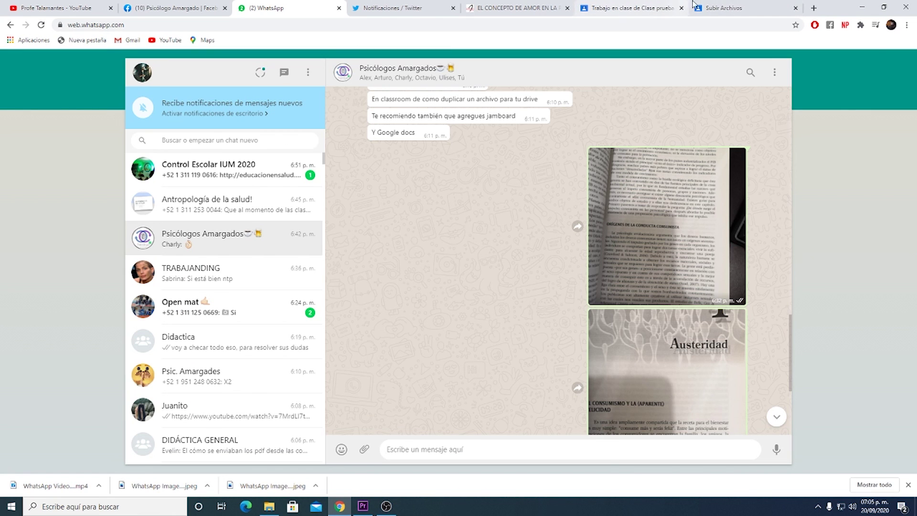
Return to the Subir Archivos assignment in Classroom and upload the first WhatsApp image from the browser's recent downloads
click(717, 7)
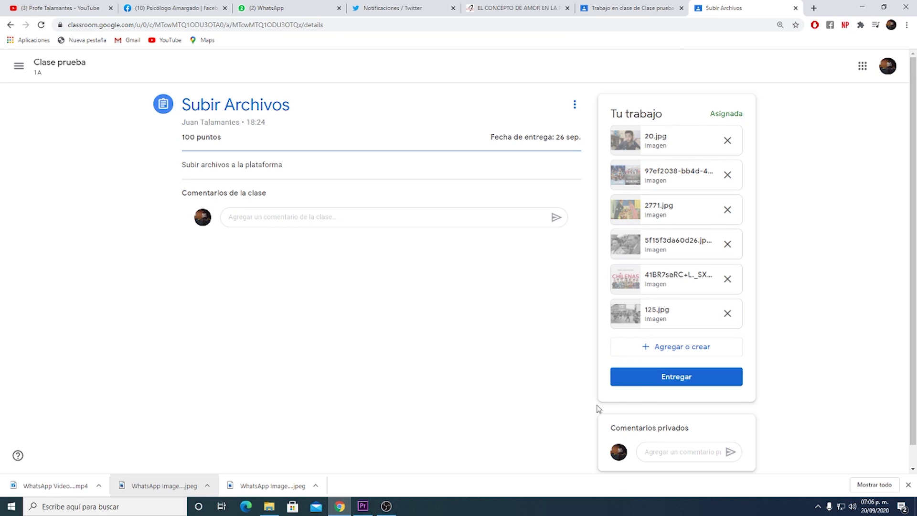
click(652, 354)
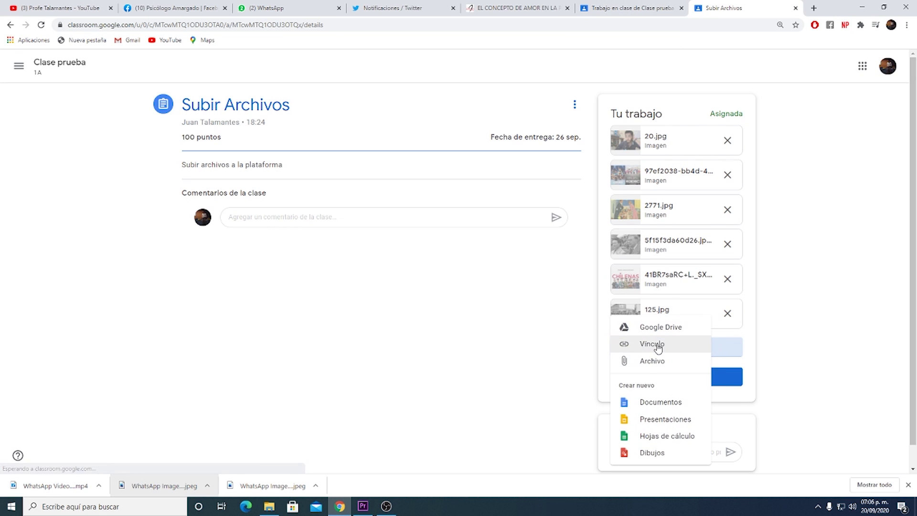
click(652, 361)
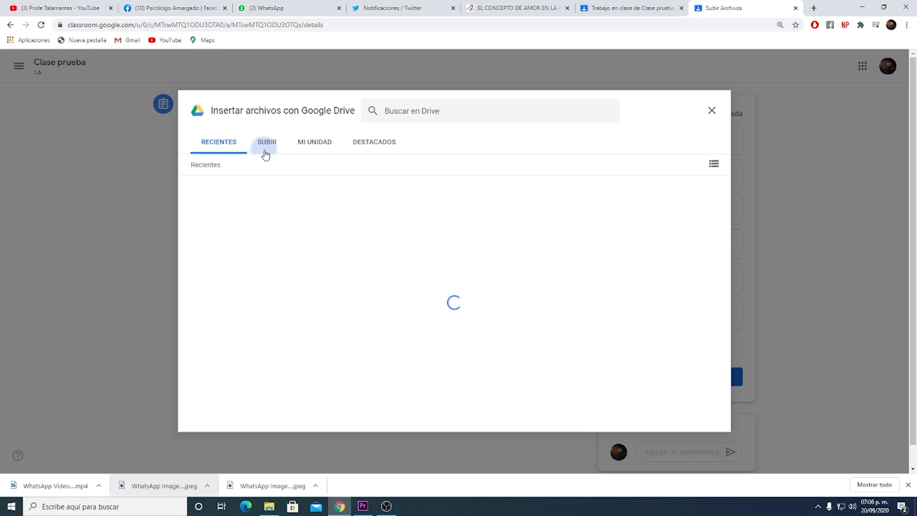
click(265, 149)
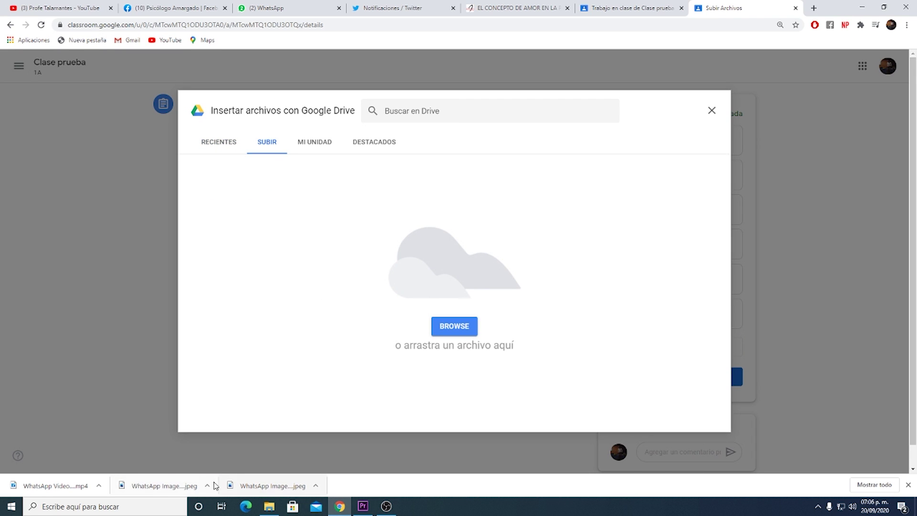
drag(167, 486, 431, 329)
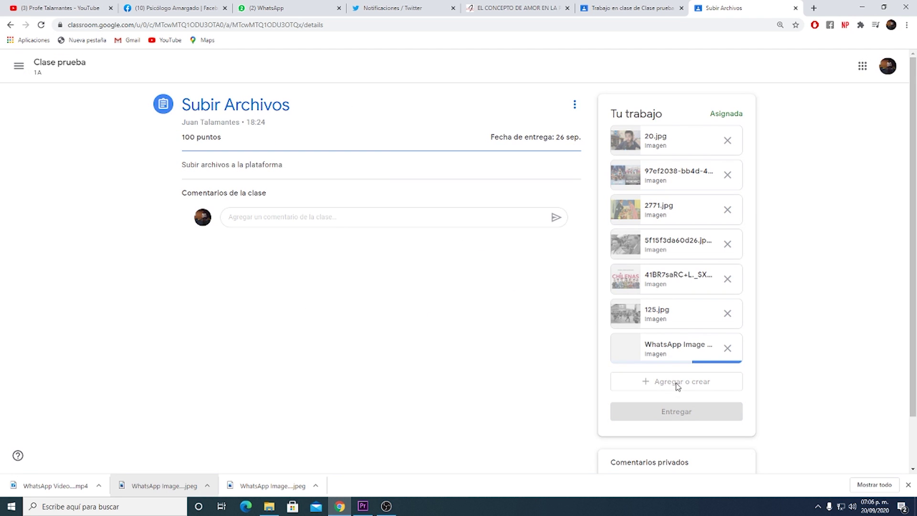
Upload both WhatsApp Image 2020-09-20 at 6.32.45 PM photos together from the Descargas folder to the assignment
click(669, 382)
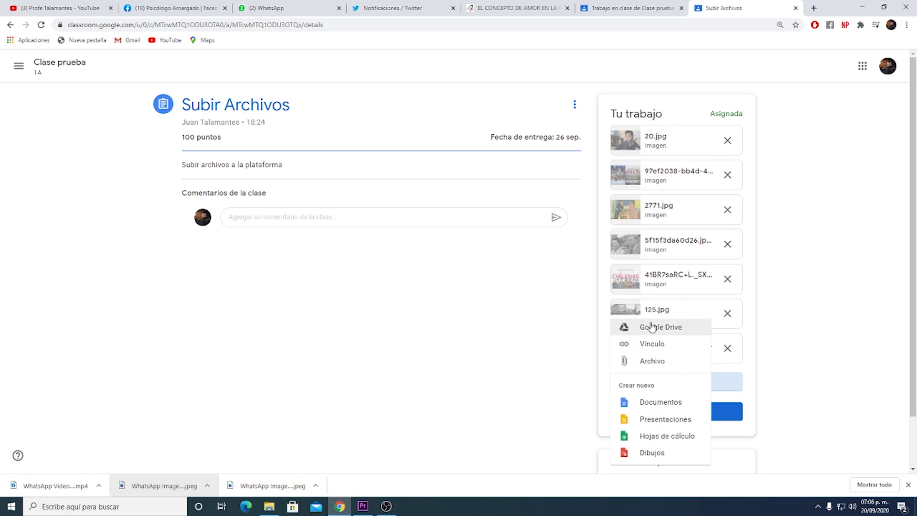
click(675, 360)
click(268, 143)
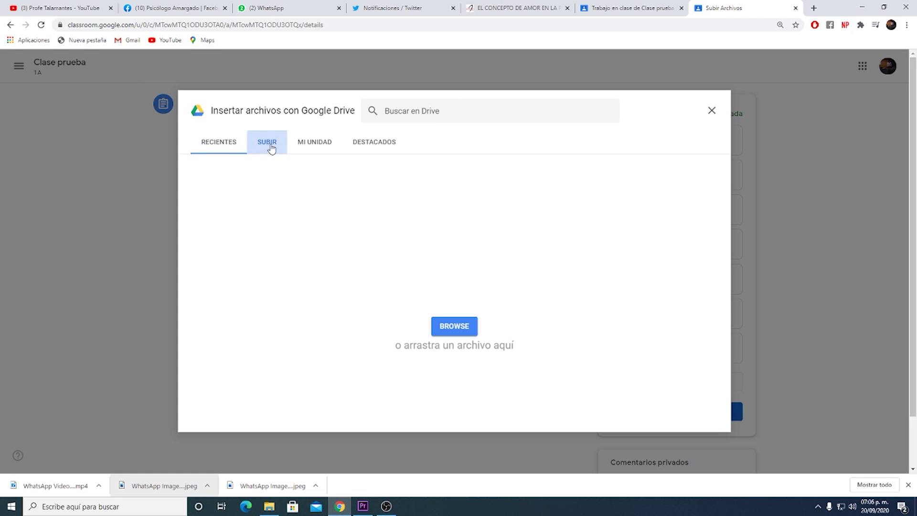
click(444, 333)
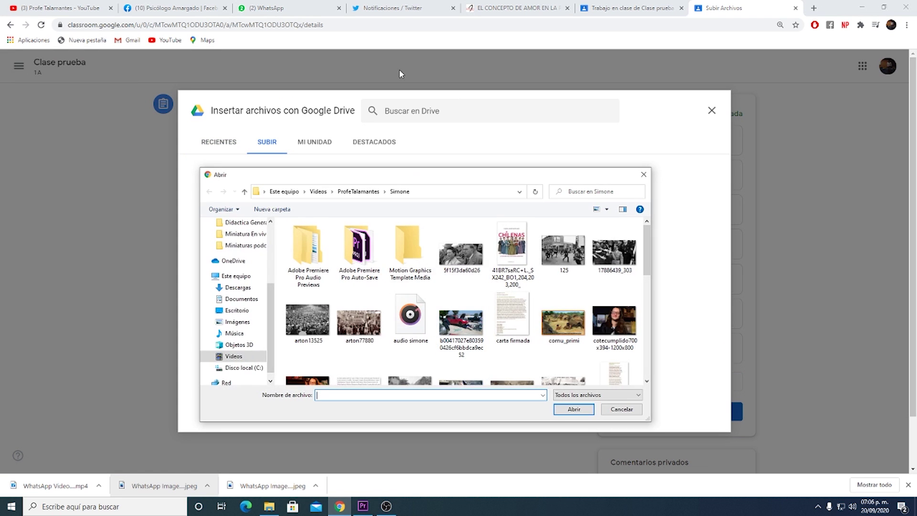
scroll(222, 249, up, 2)
click(244, 255)
click(306, 260)
ctrl+click(373, 254)
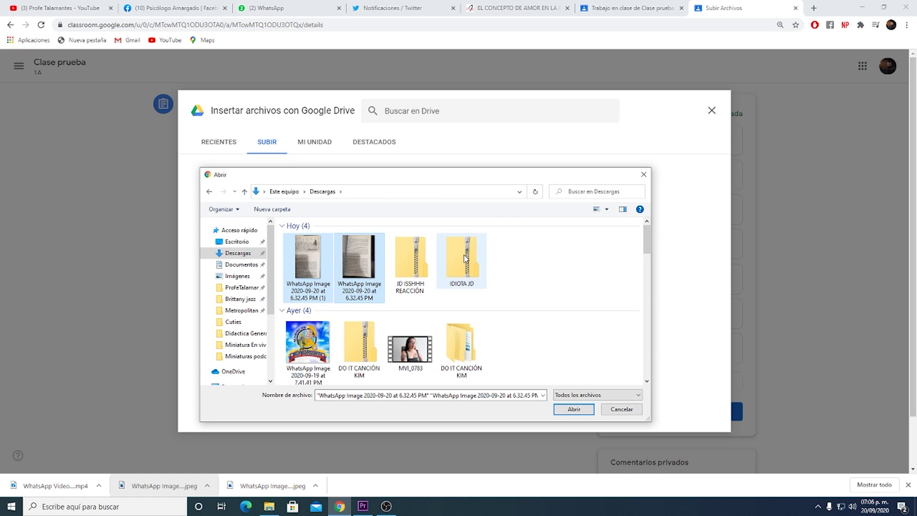
click(574, 410)
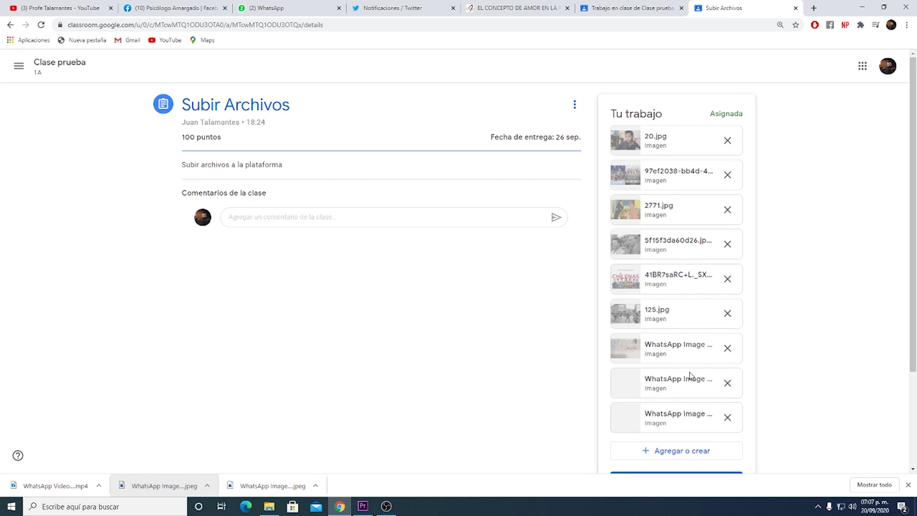
Turn in the Subir Archivos assignment with the added WhatsApp images and return to the Clase prueba class page
scroll(692, 369, down, 3)
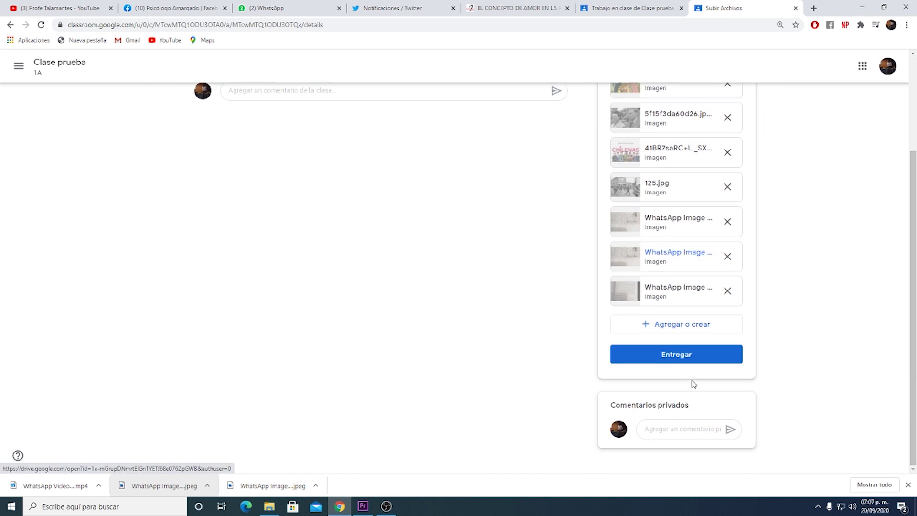
click(686, 357)
click(567, 405)
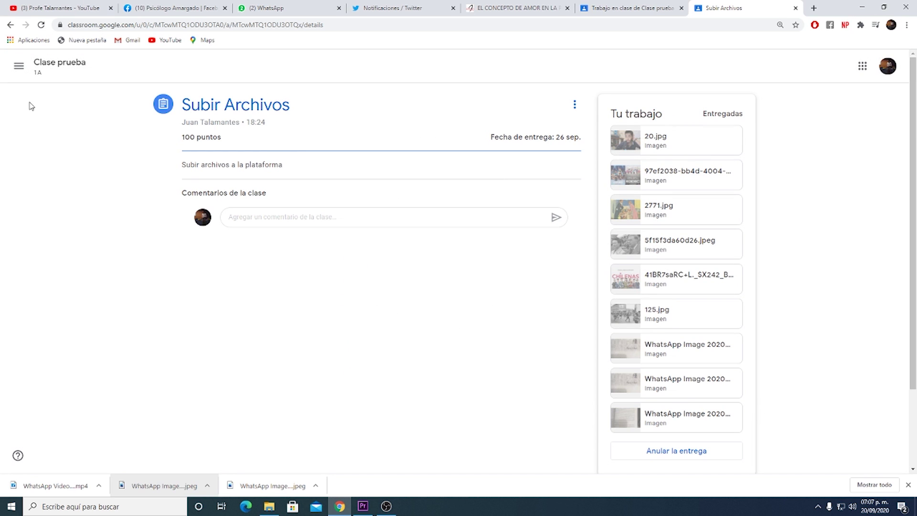
click(59, 63)
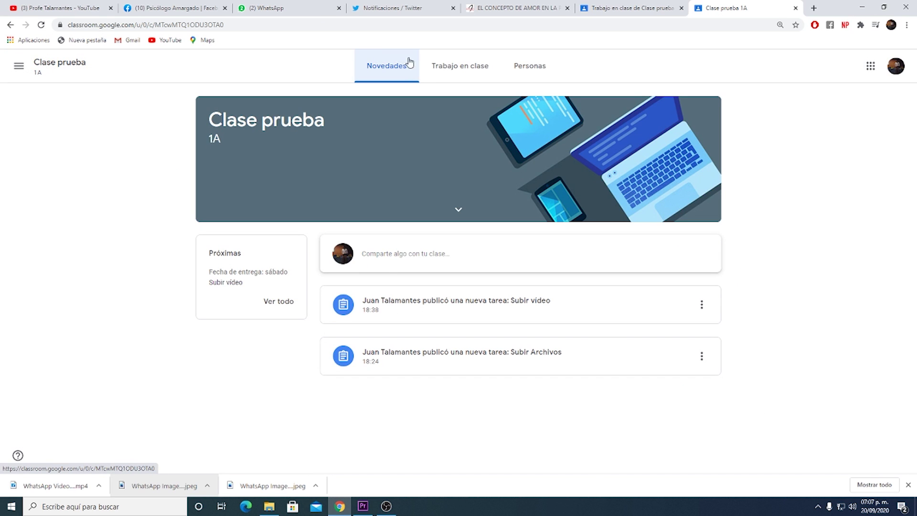
Open the Subir vídeo assignment from the classwork of Clase prueba
click(466, 65)
click(337, 173)
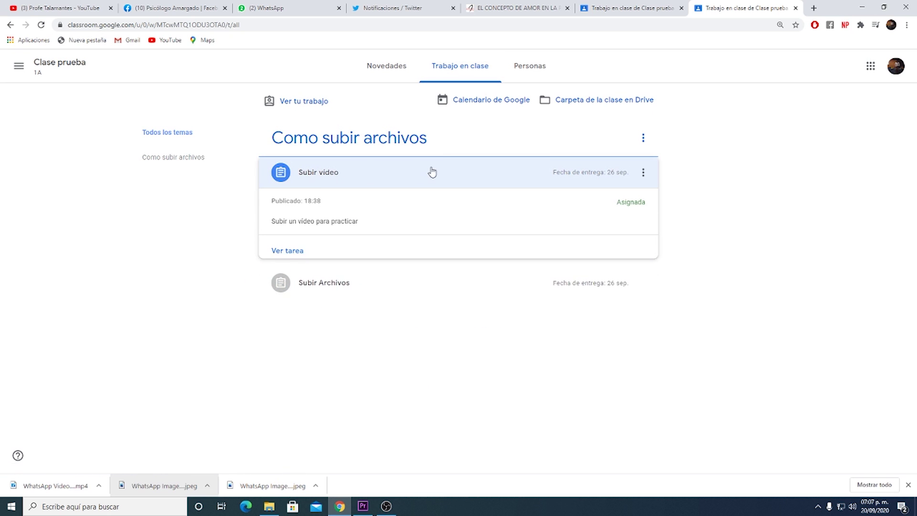
click(295, 253)
Start adding a file to the Subir vídeo assignment and browse to the Simone folder under Videos > ProfeTalamantes
click(665, 134)
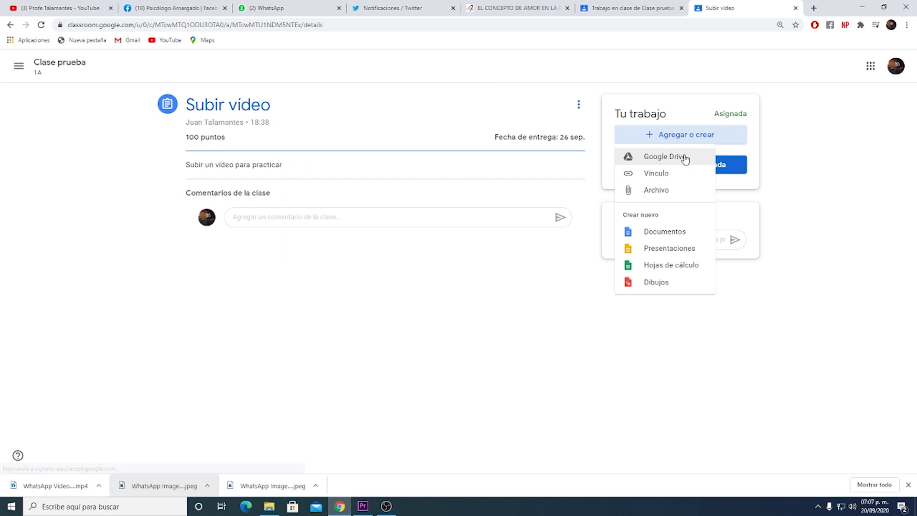
click(664, 188)
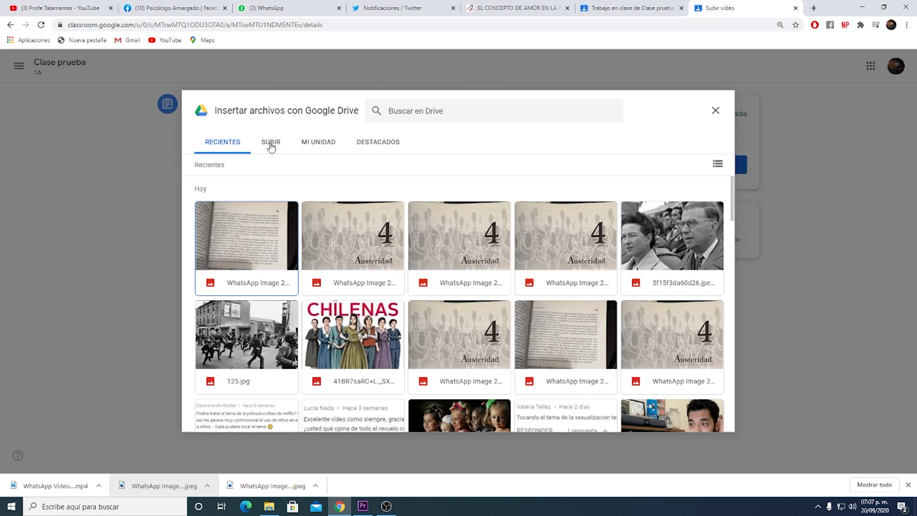
click(271, 144)
click(458, 327)
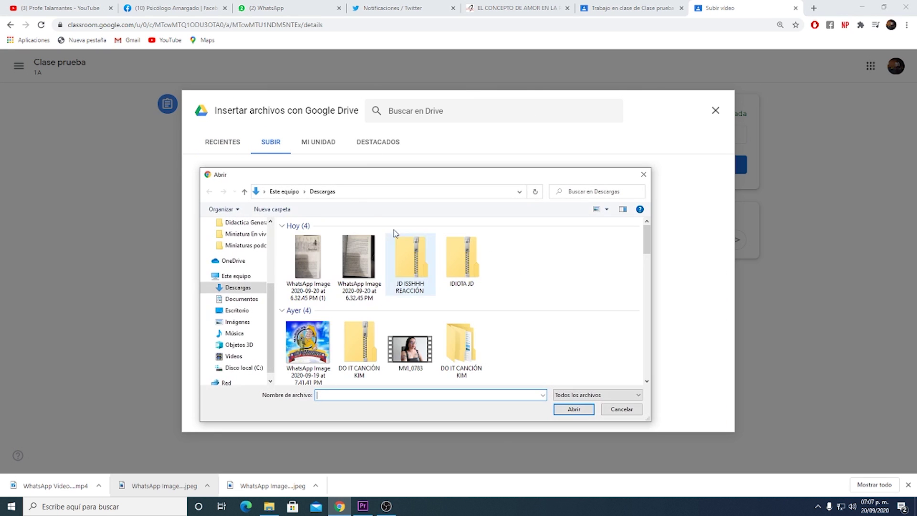
scroll(238, 278, up, 3)
click(241, 245)
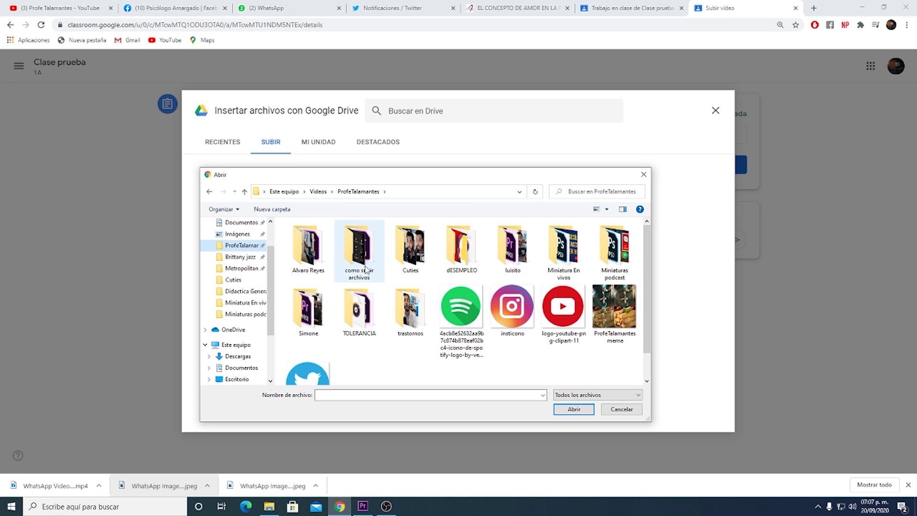
double_click(308, 311)
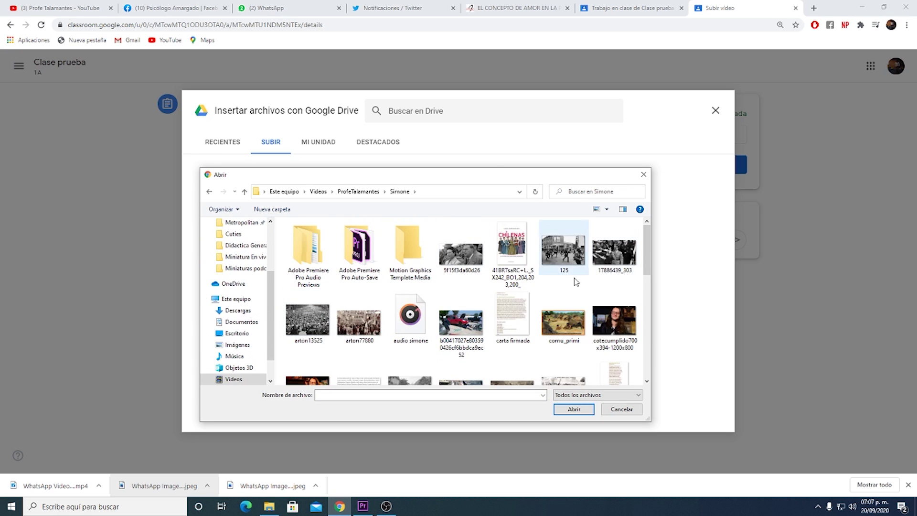
Try to upload the simone corrección video to the assignment, cancel the upload and close the Google Drive file dialog
scroll(574, 279, down, 5)
click(456, 351)
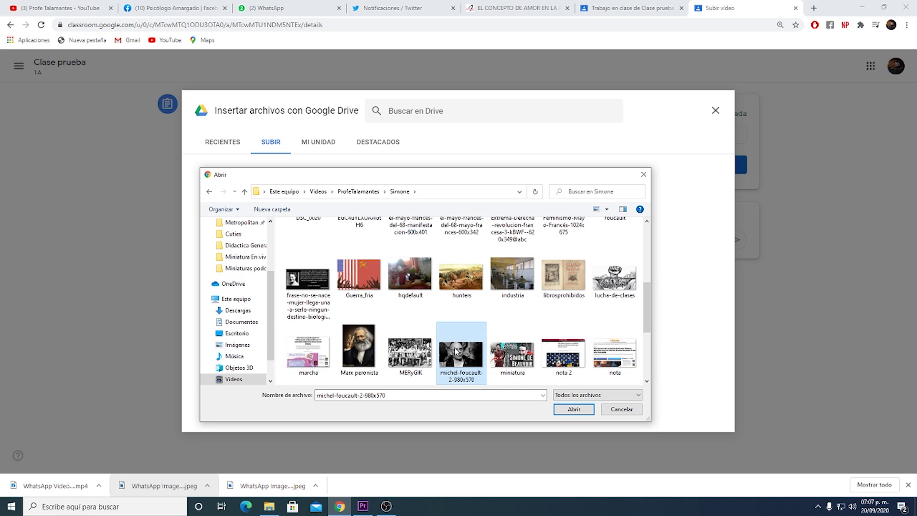
scroll(456, 352, down, 3)
click(460, 266)
click(574, 409)
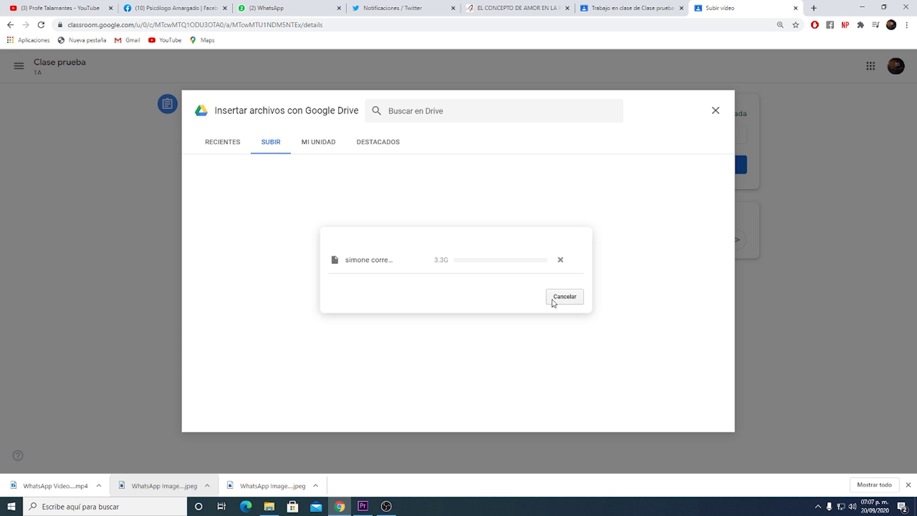
click(711, 354)
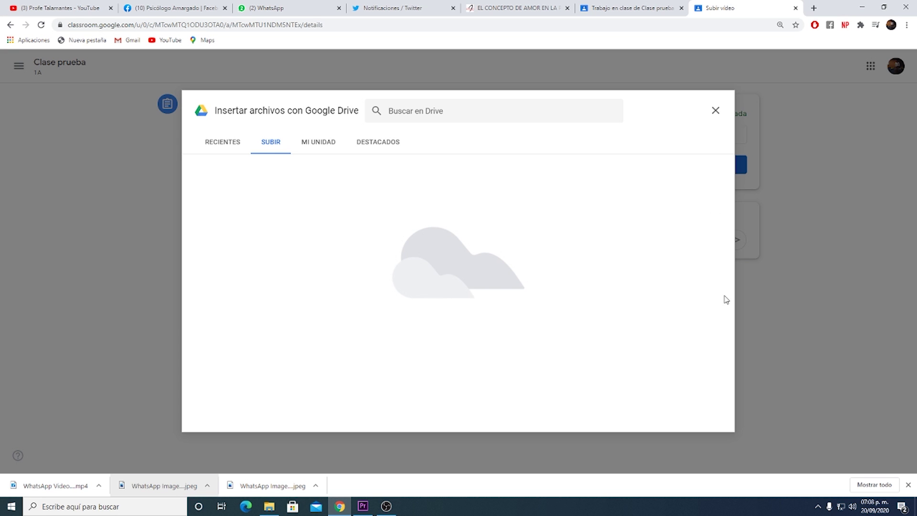
click(716, 110)
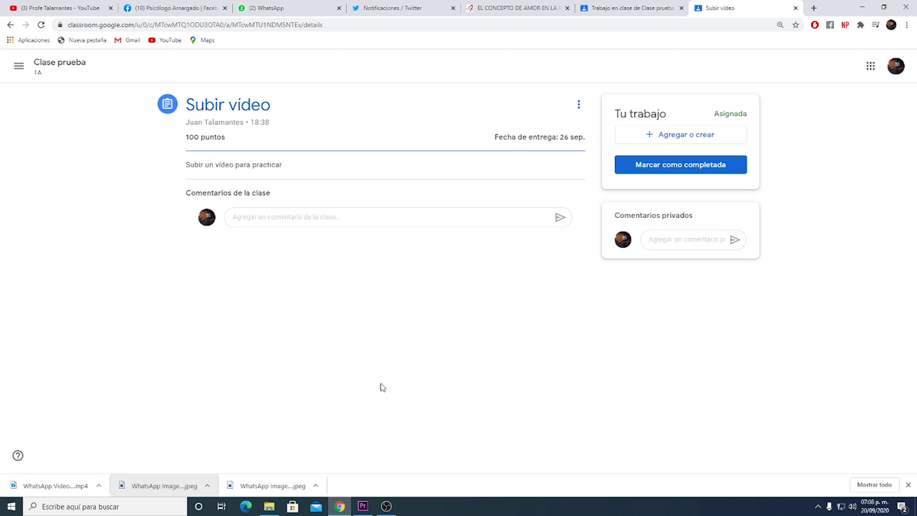
Switch to YouTube and try uploading the simone corrección video from the Simone folder to the channel
click(75, 6)
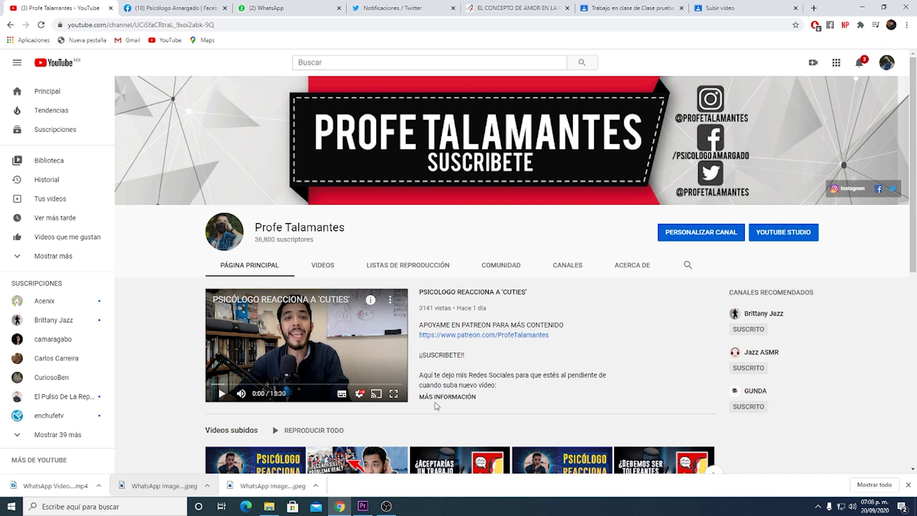
click(813, 63)
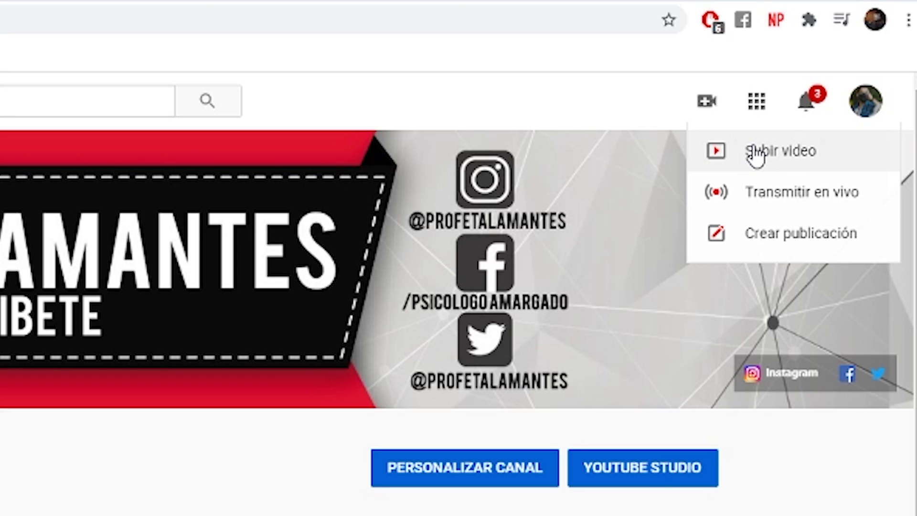
click(756, 155)
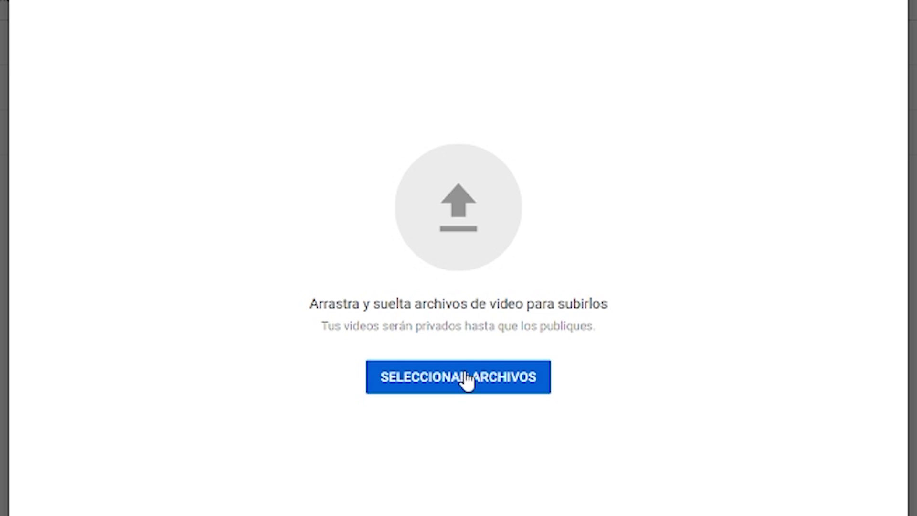
click(466, 375)
scroll(731, 293, down, 5)
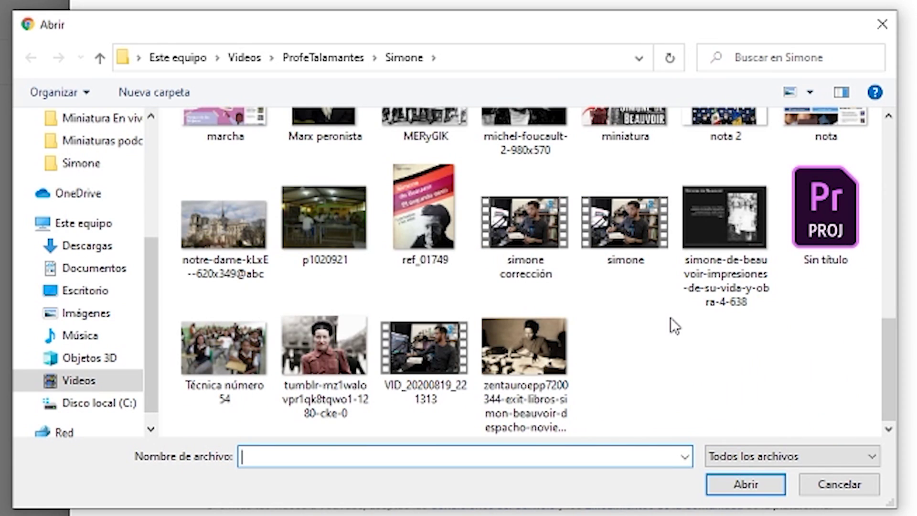
click(546, 217)
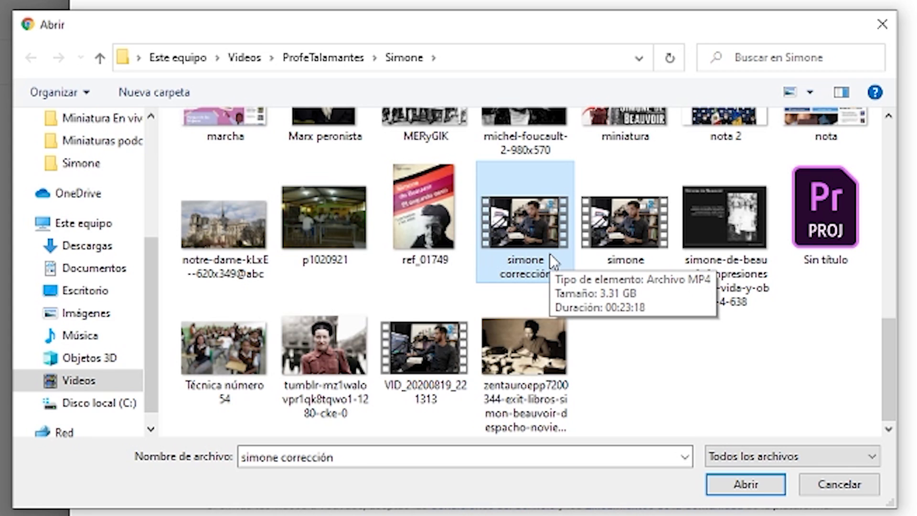
click(761, 484)
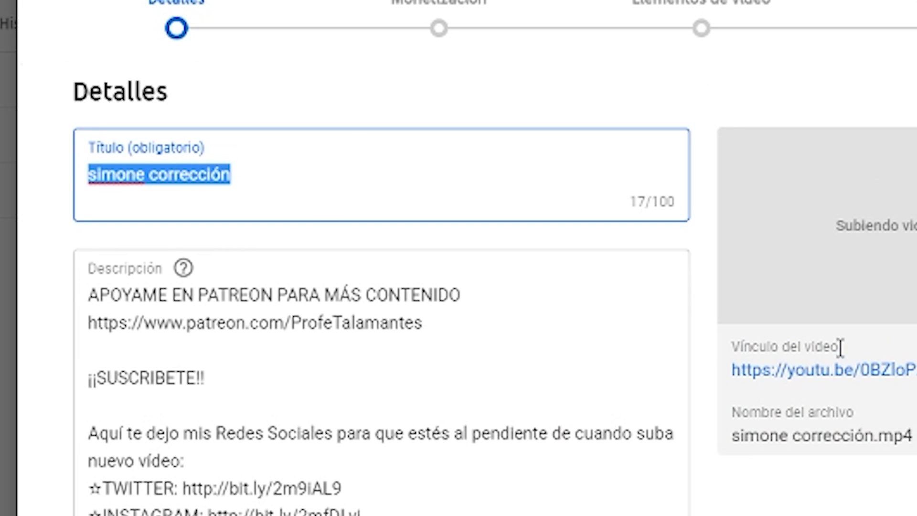
Review the Detalles fields of the simone corrección upload and go to its Visibilidad stage
scroll(710, 346, down, 5)
scroll(522, 478, down, 9)
scroll(544, 148, up, 16)
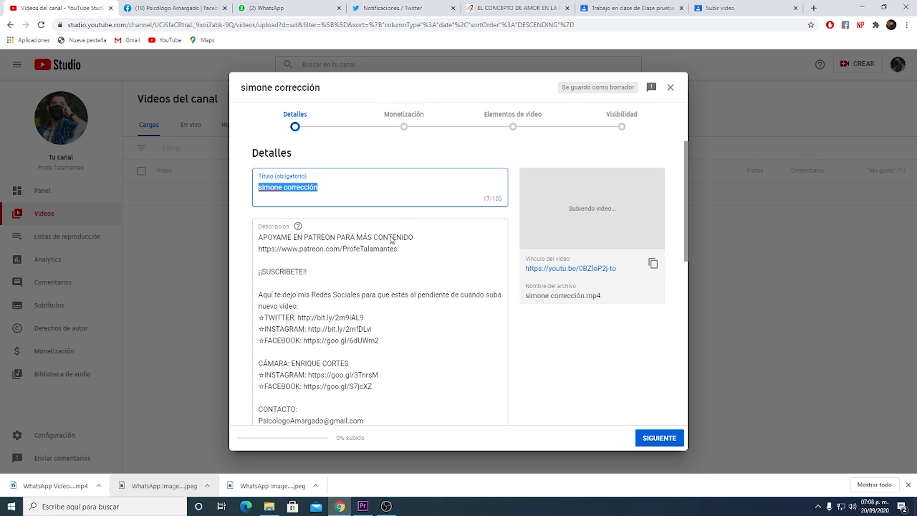
click(622, 125)
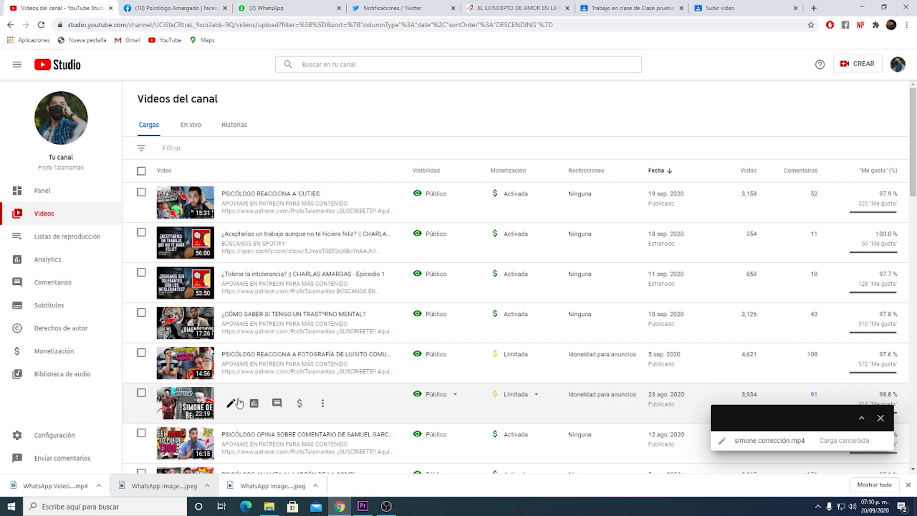
Open the details of the channel video ¡LA VERDAD SOBRE SIMONE DE BEAUVOIR!, dismiss the upload notice and copy the video's link
click(237, 404)
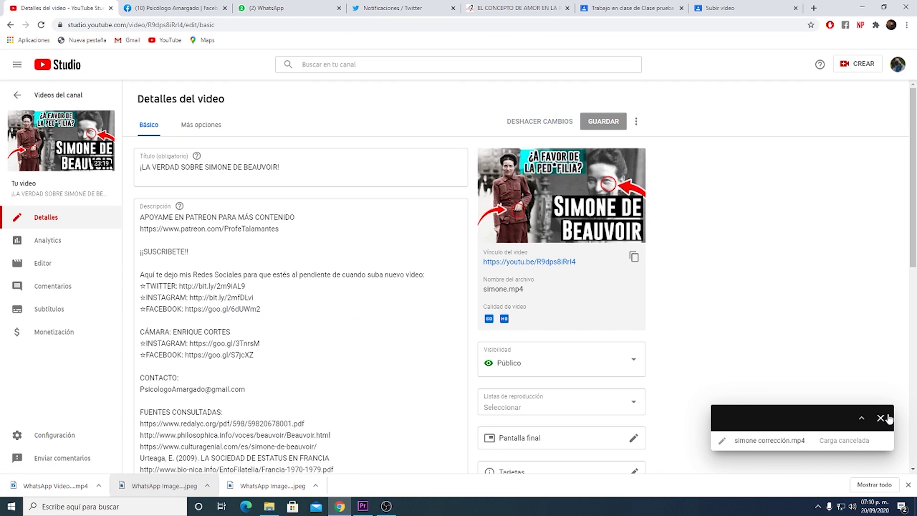
click(881, 419)
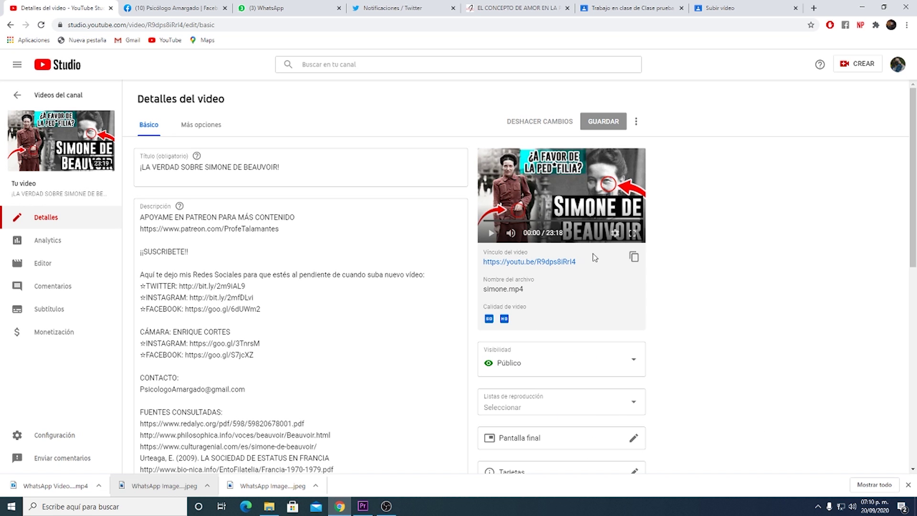
click(634, 258)
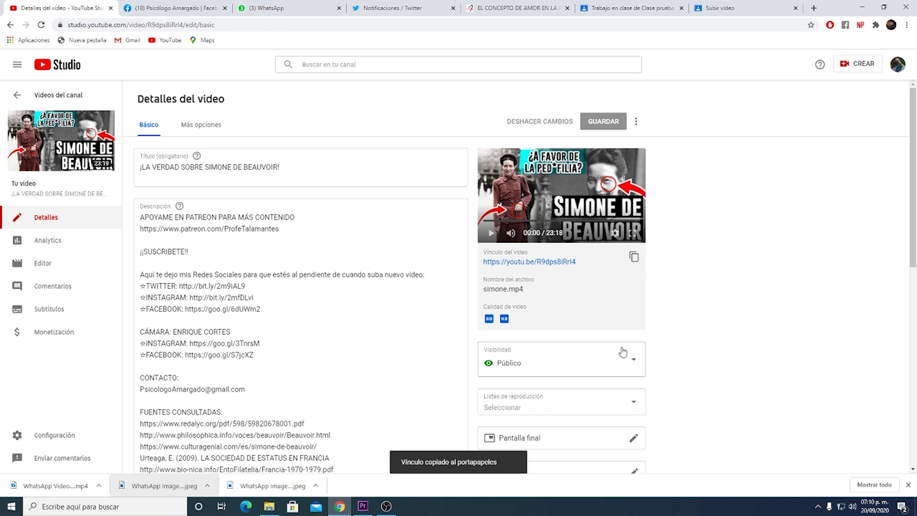
scroll(624, 348, down, 2)
scroll(619, 354, up, 2)
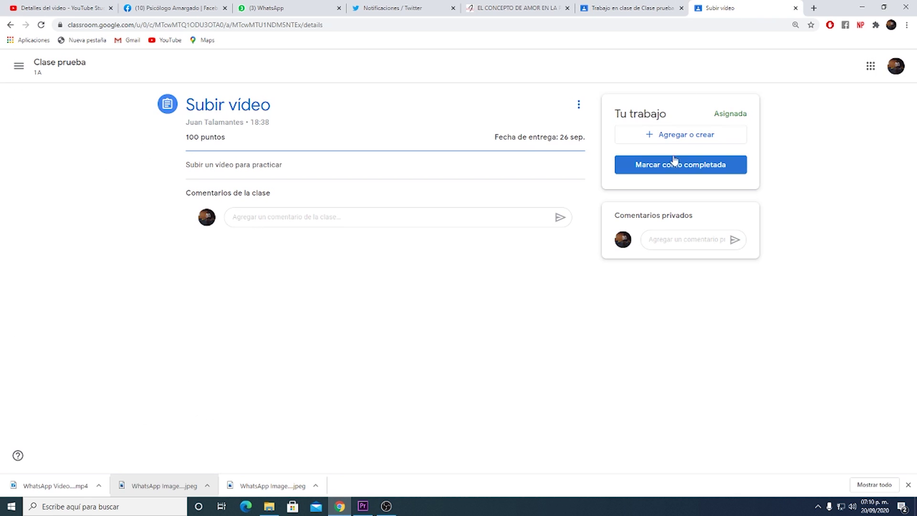
Return to the Subir vídeo assignment in Classroom, attach the copied YouTube link and turn in the work
click(661, 136)
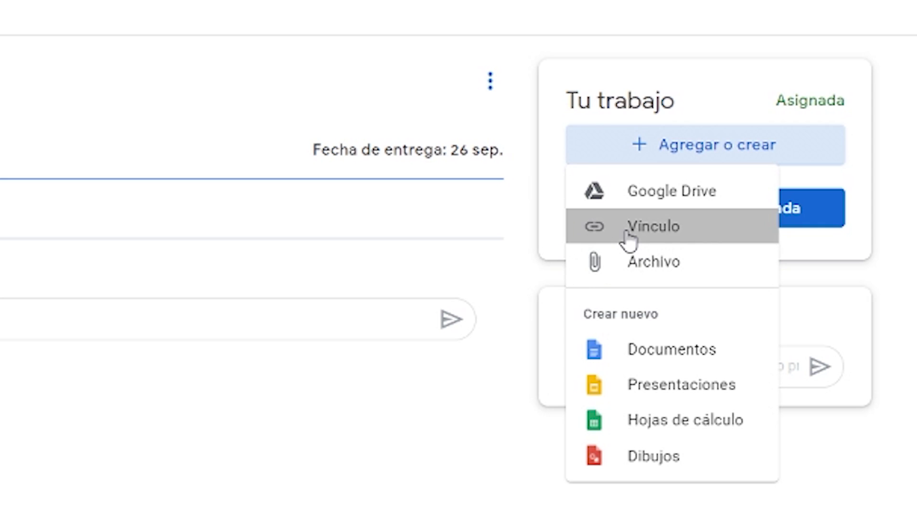
click(627, 234)
key(ctrl+v)
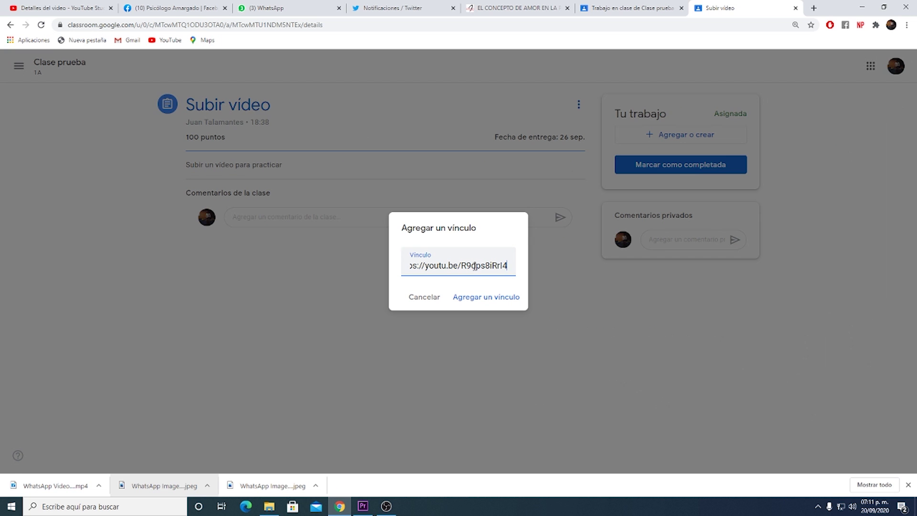
click(492, 298)
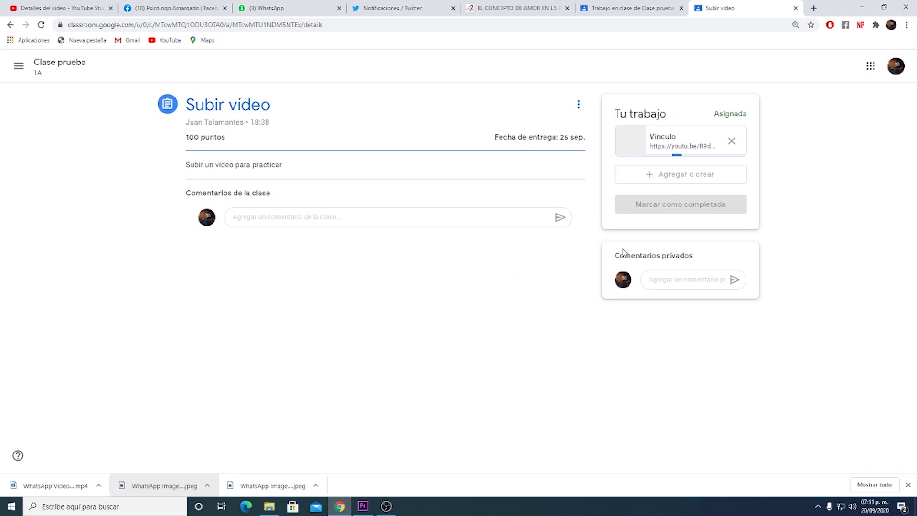
click(699, 204)
click(539, 298)
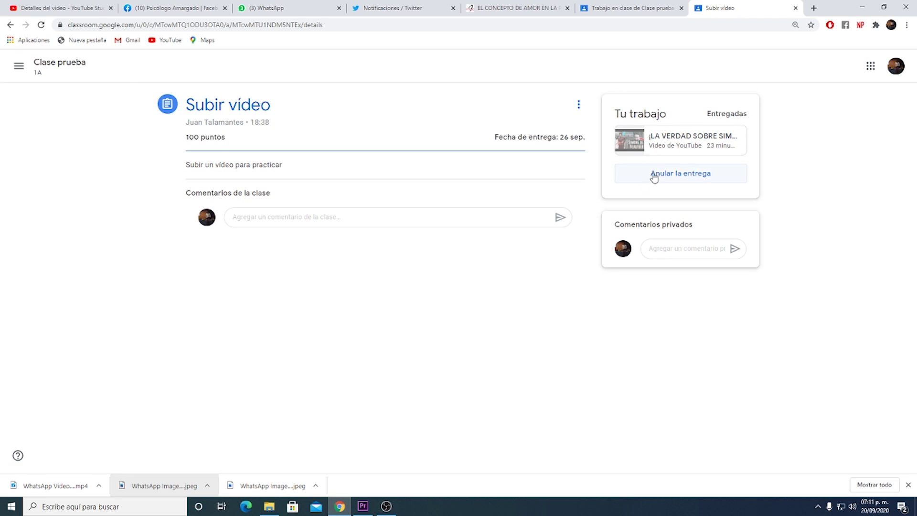
Switch to the teacher's view of Clase prueba and open the student submissions for Subir vídeo
click(630, 8)
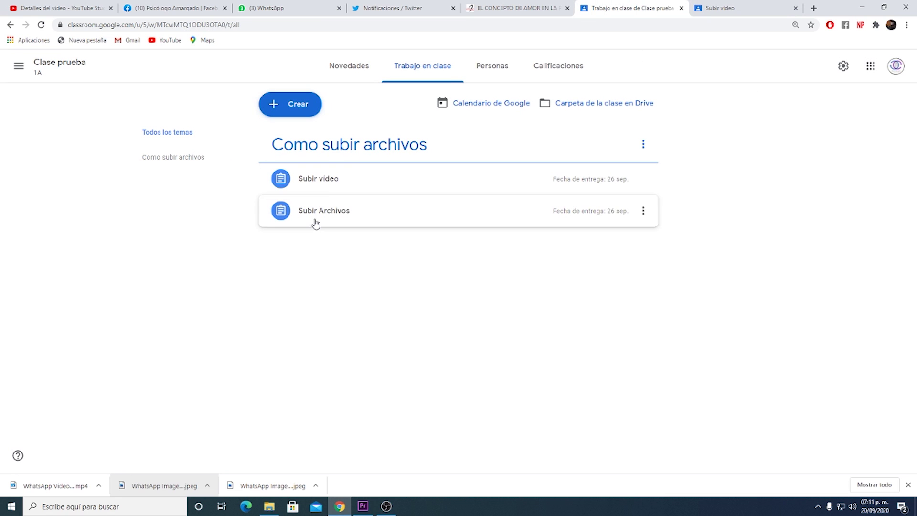
click(342, 183)
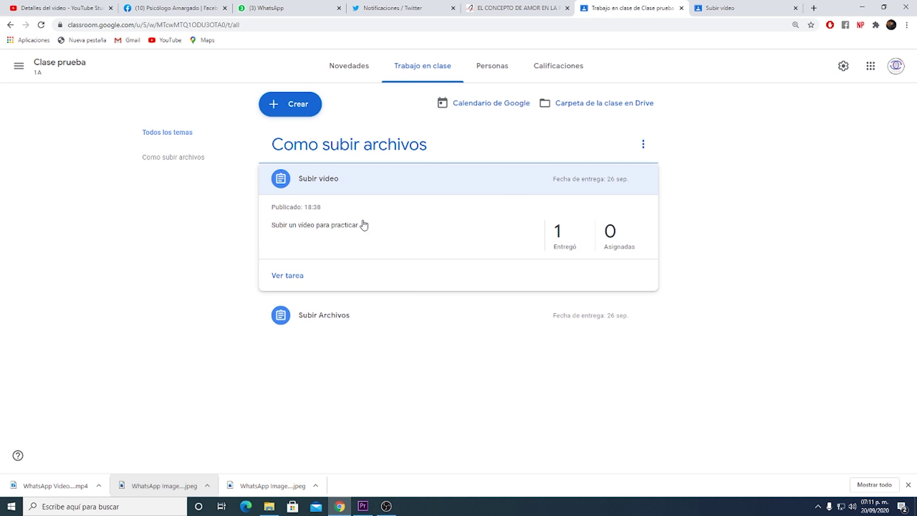
click(301, 276)
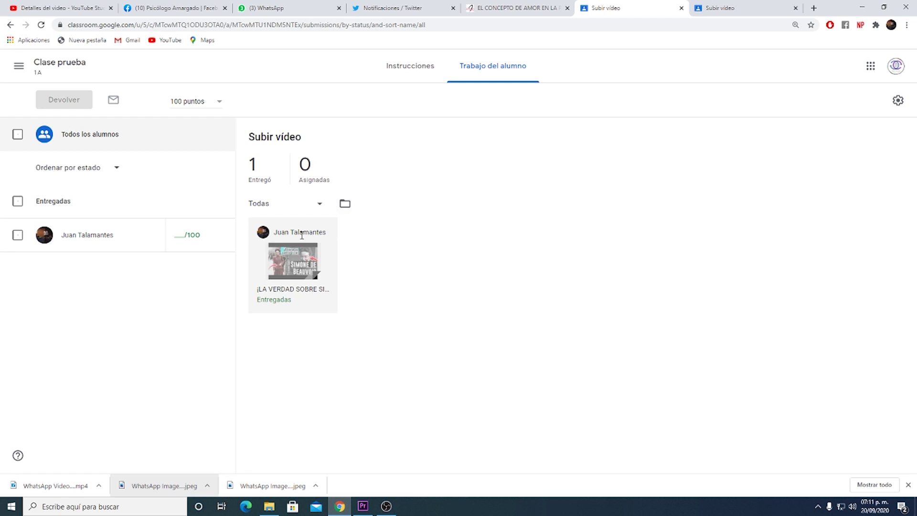
Play the submitted YouTube video briefly, pause it, close its suggested videos and return to the student's Subir vídeo page
click(303, 261)
click(471, 268)
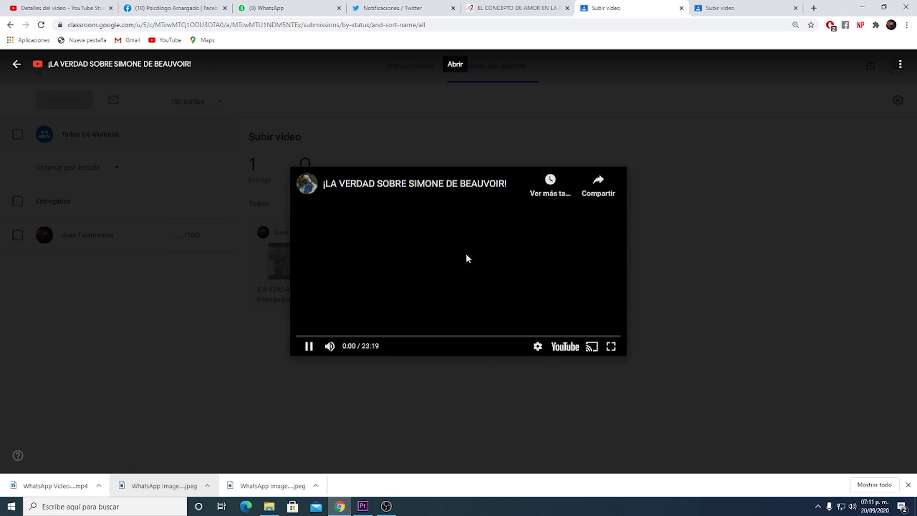
click(309, 347)
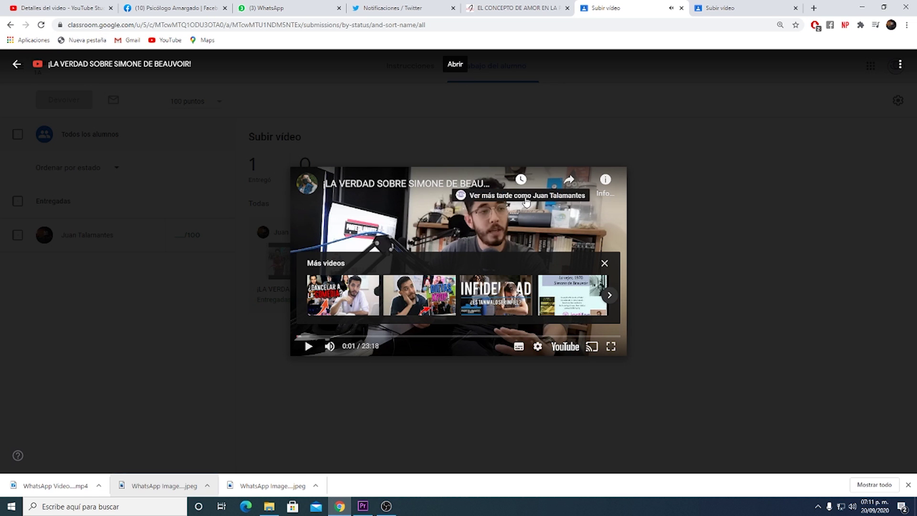
click(605, 265)
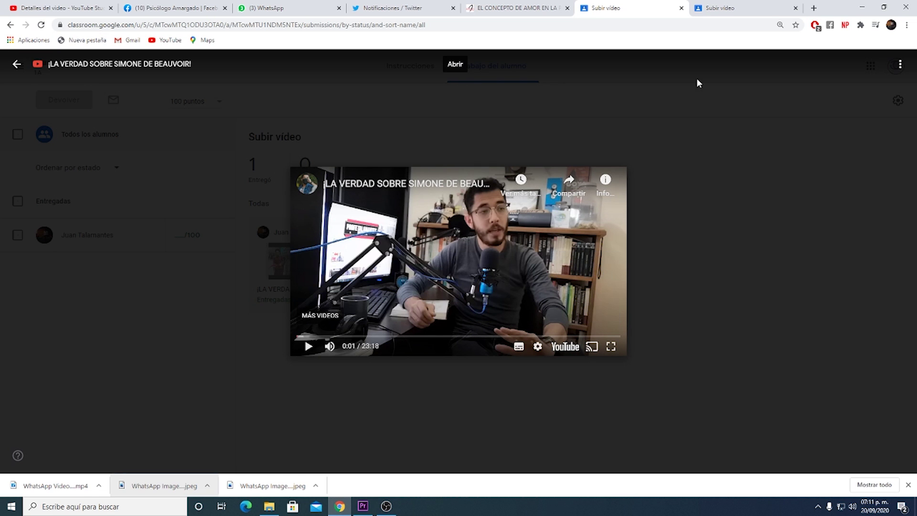
click(720, 5)
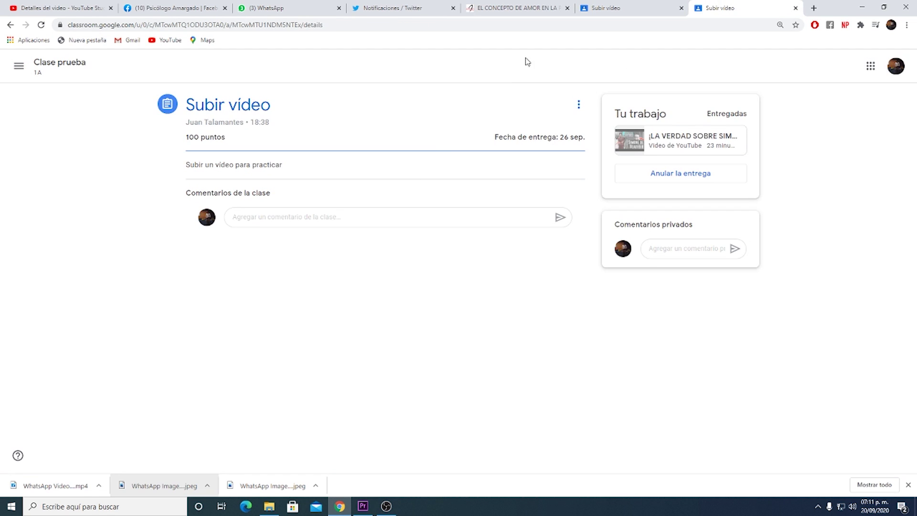